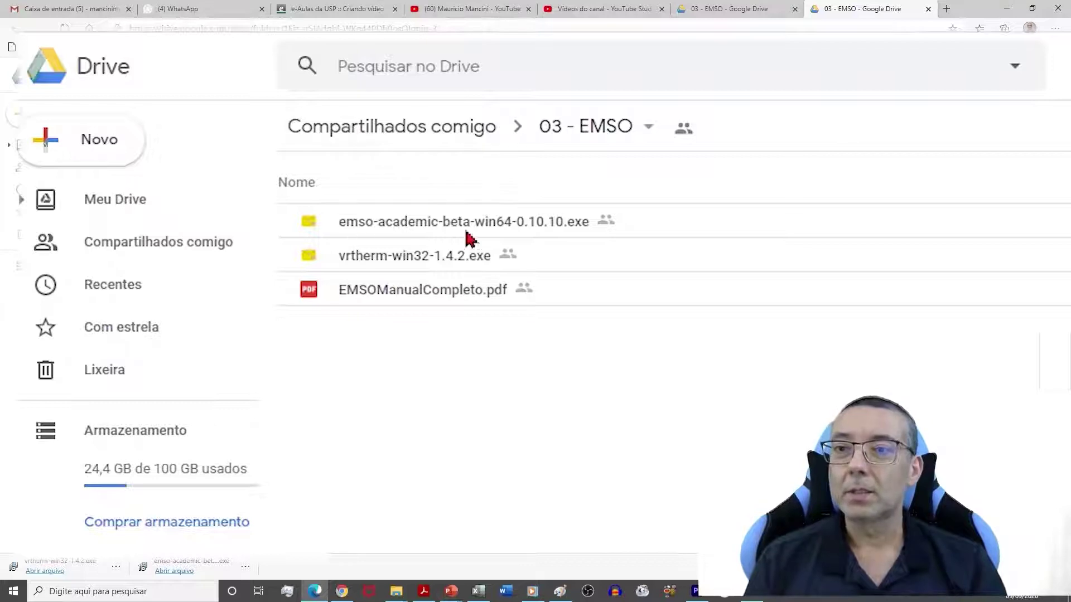
Download emso-academic-beta-win64-0.10.10.exe into the OneDrive folder 03 - Edicao_Audio_Video / 40 - Videoaulas / 06 - Mincurso_EMSO / Instaldor do EMSO
{"action": "left_click", "coordinate": [399, 229]}
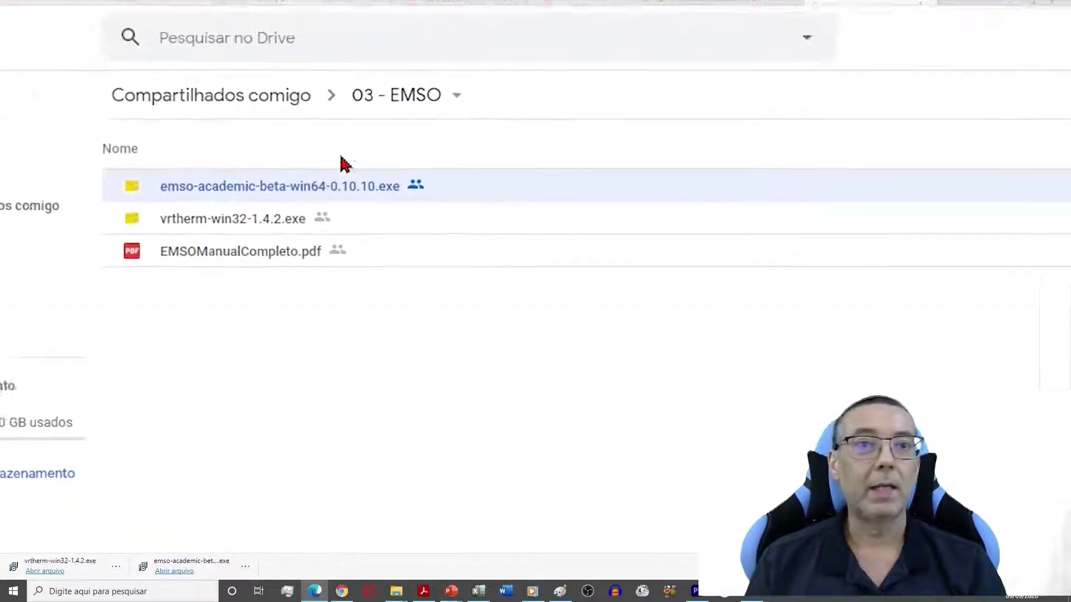
{"action": "left_click", "coordinate": [930, 16]}
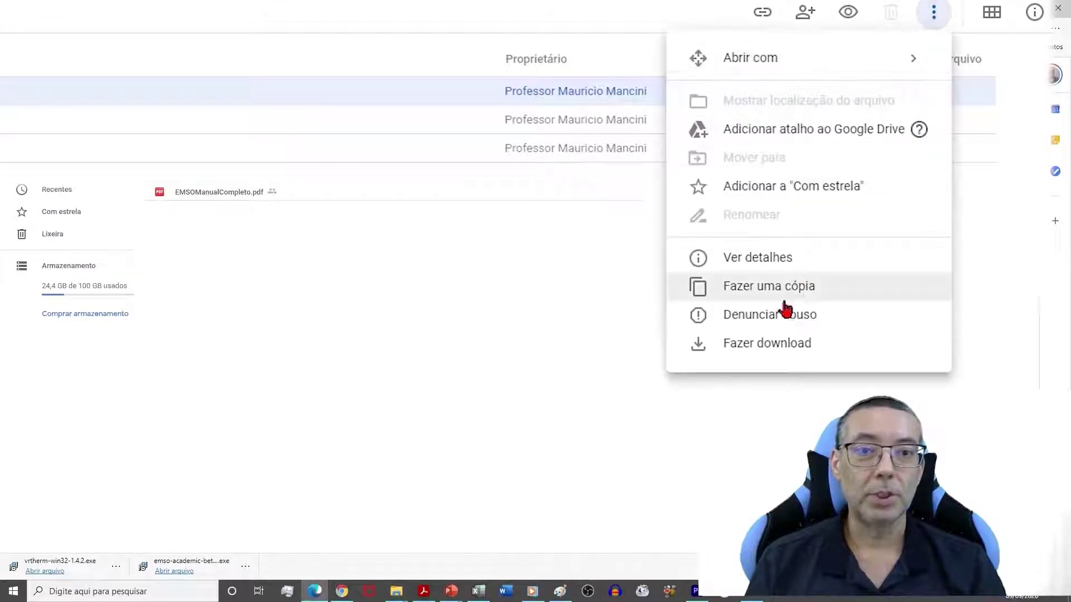
{"action": "left_click", "coordinate": [762, 350]}
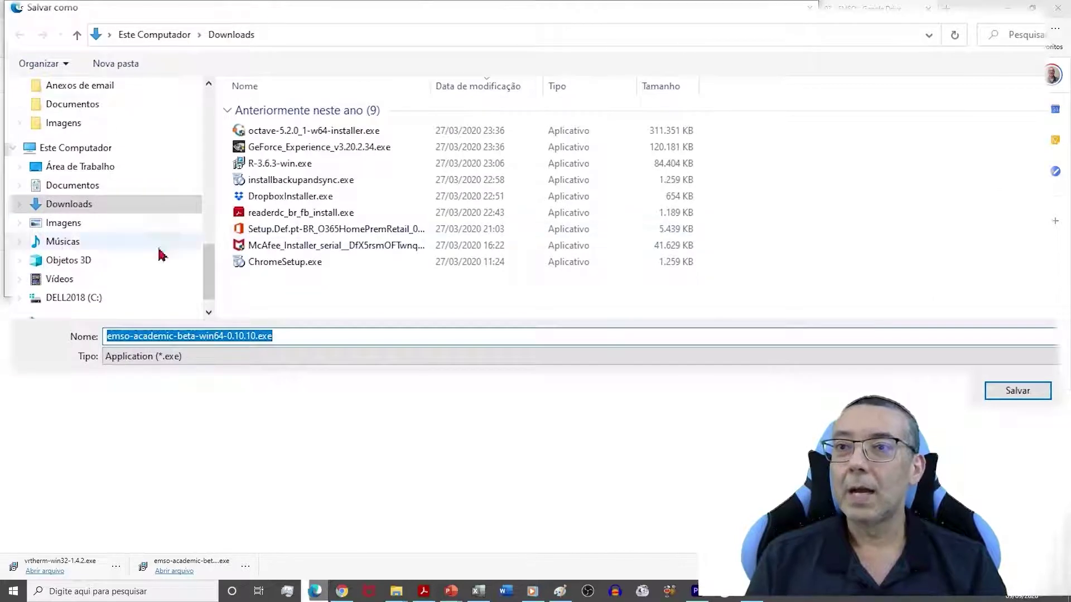
{"action": "left_click_drag", "start_coordinate": [210, 279], "coordinate": [212, 241]}
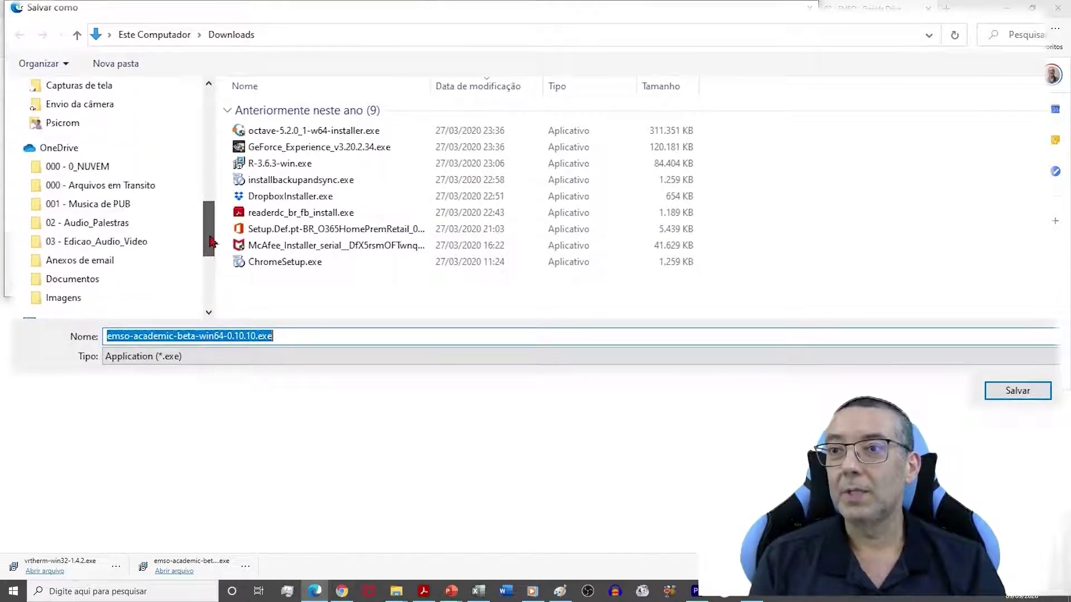
{"action": "left_click", "coordinate": [23, 243]}
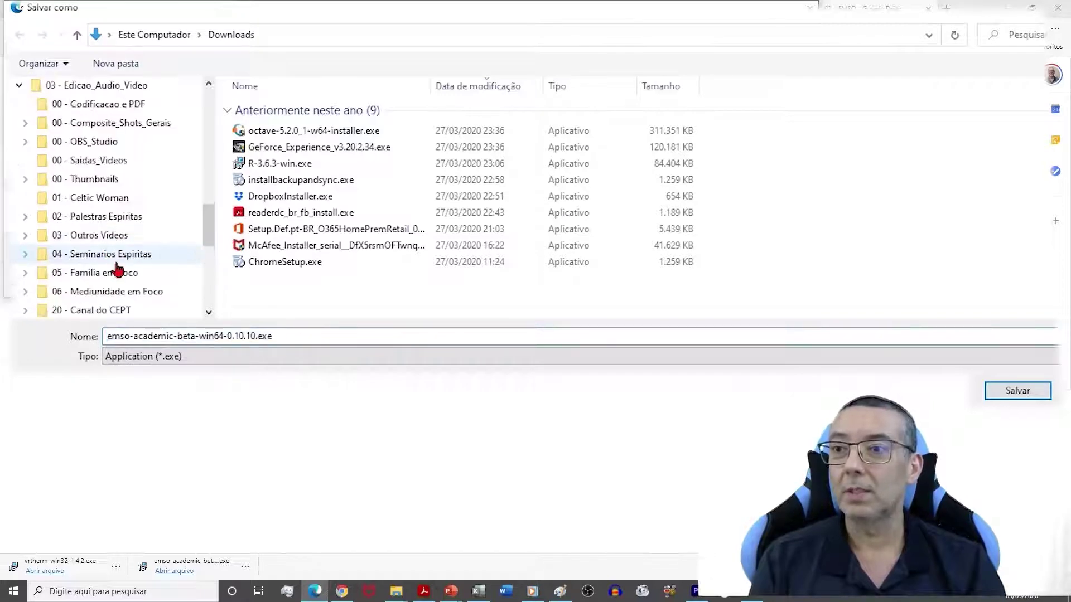
{"action": "scroll", "coordinate": [88, 244], "scroll_direction": "down", "scroll_amount": 1}
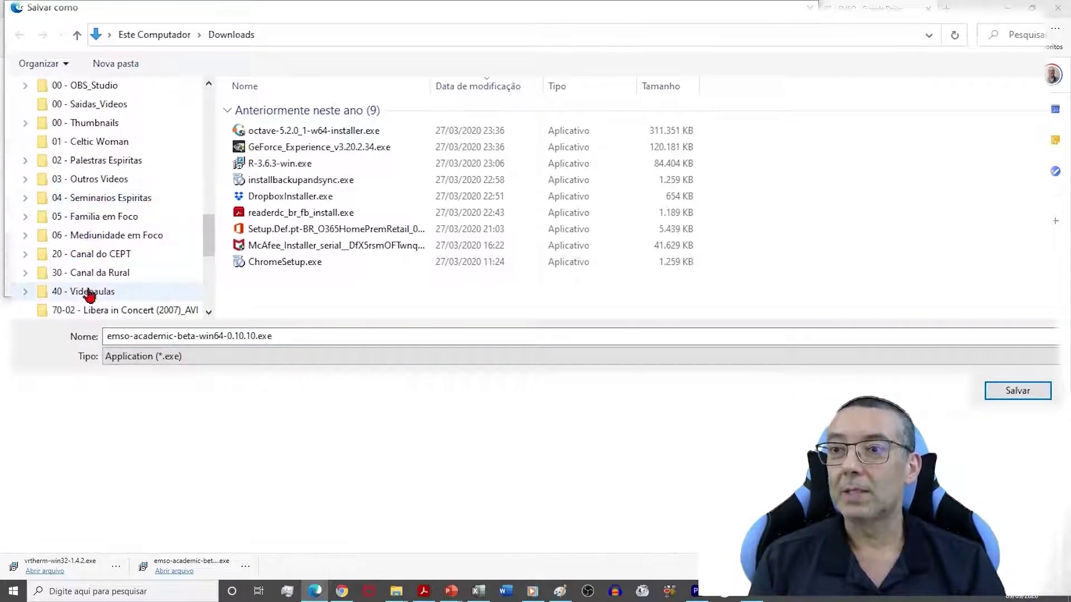
{"action": "left_click", "coordinate": [25, 290]}
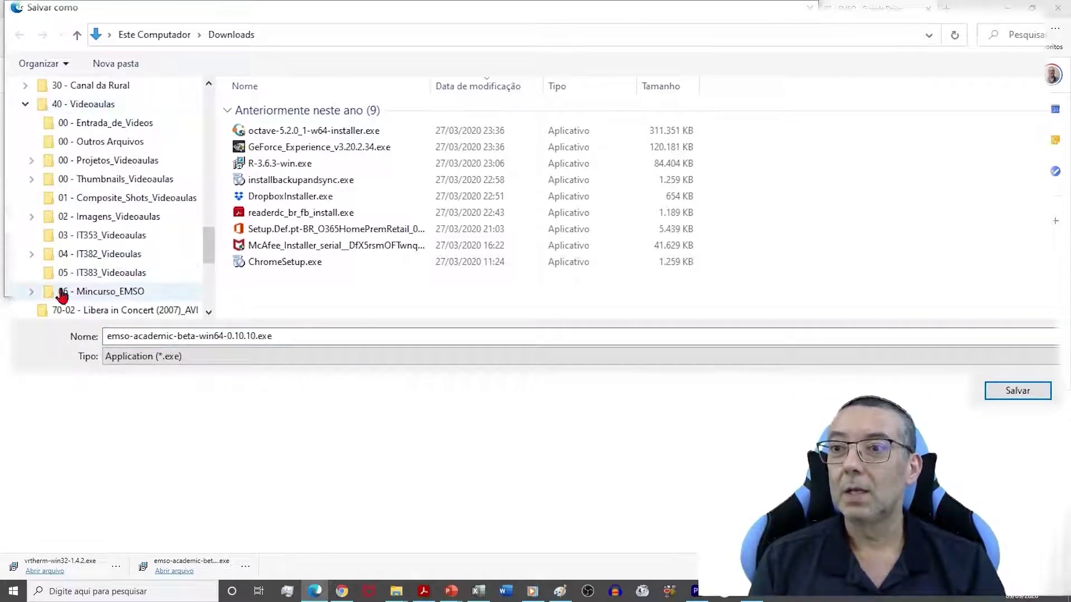
{"action": "left_click", "coordinate": [31, 292]}
{"action": "left_click", "coordinate": [88, 291]}
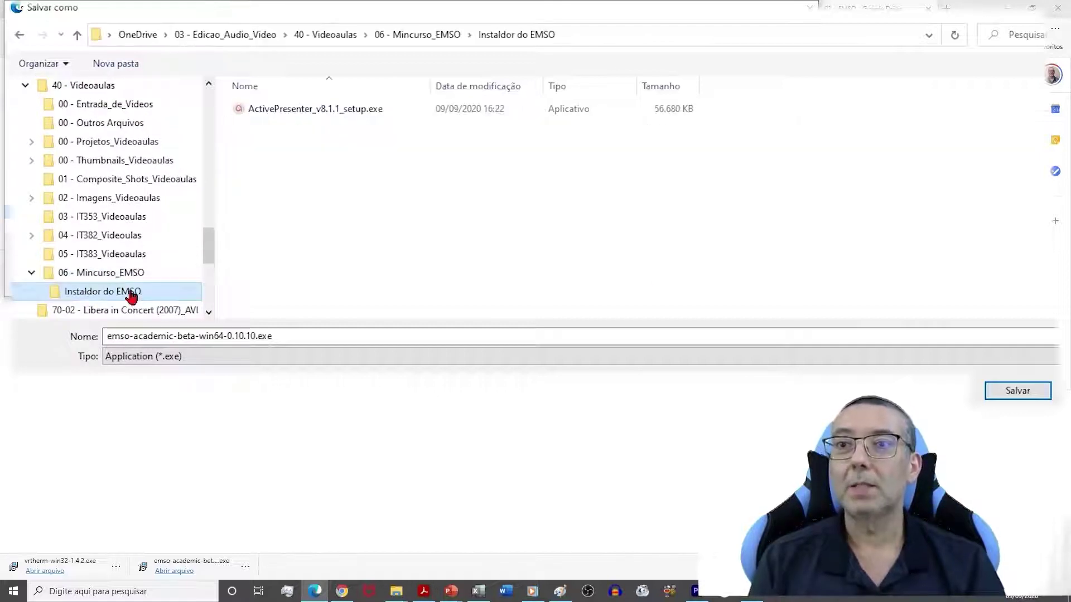
{"action": "left_click", "coordinate": [1010, 392]}
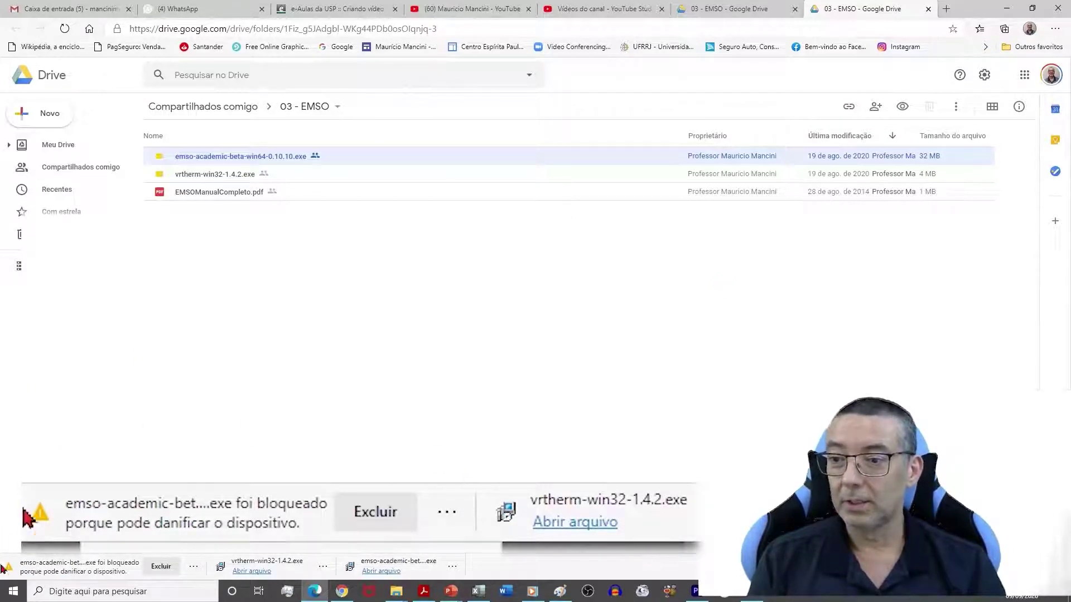
Keep the blocked emso-academic-beta-win64-0.10.10.exe download despite the SmartScreen warning, and close the downloads page
{"action": "left_click", "coordinate": [192, 567]}
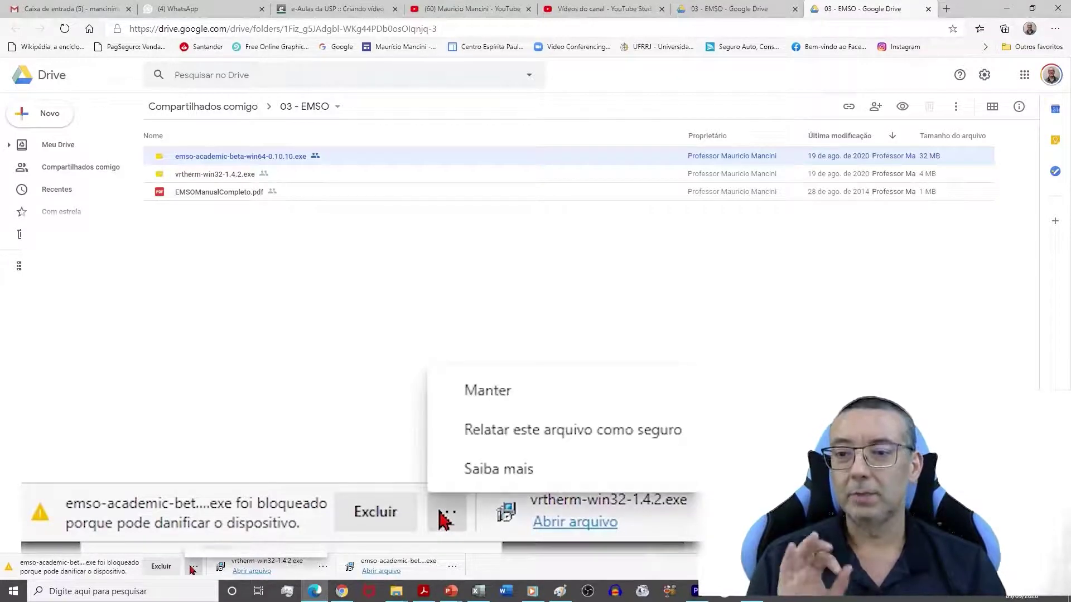
{"action": "left_click", "coordinate": [489, 389]}
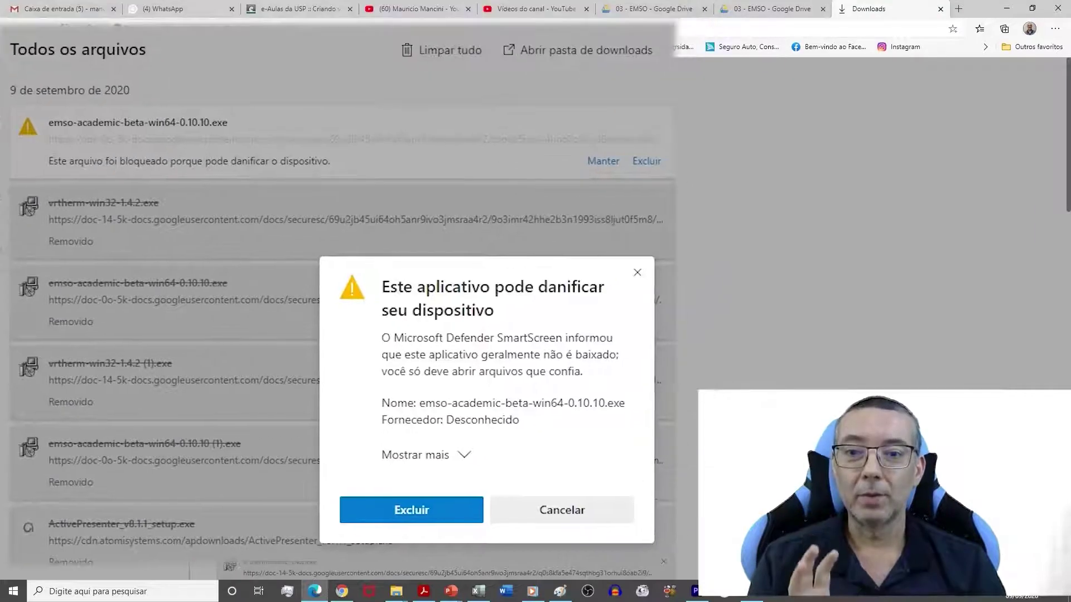
{"action": "left_click", "coordinate": [464, 455]}
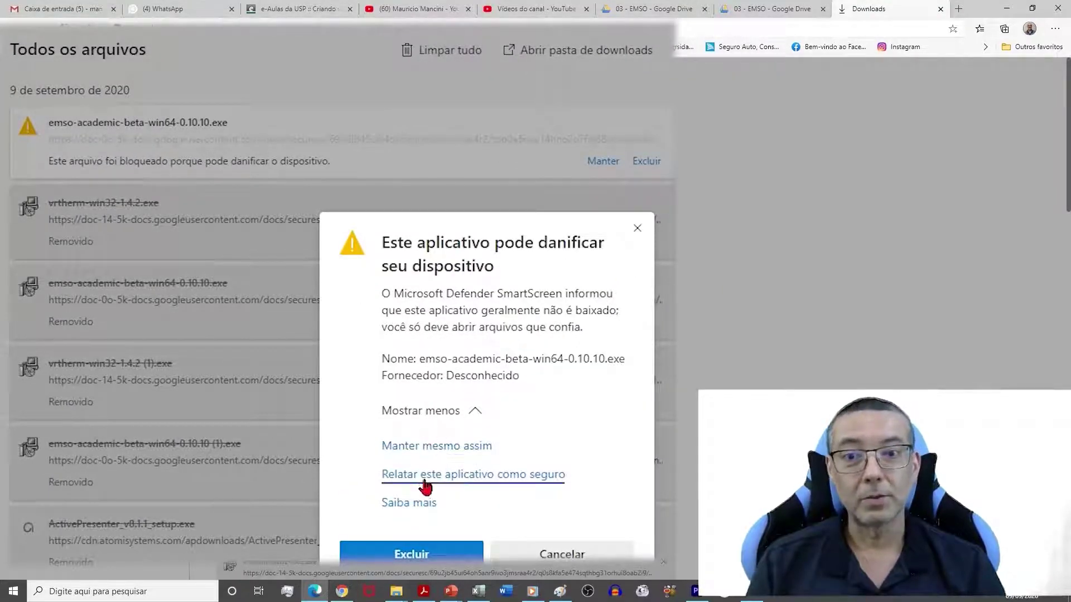
{"action": "left_click", "coordinate": [439, 449]}
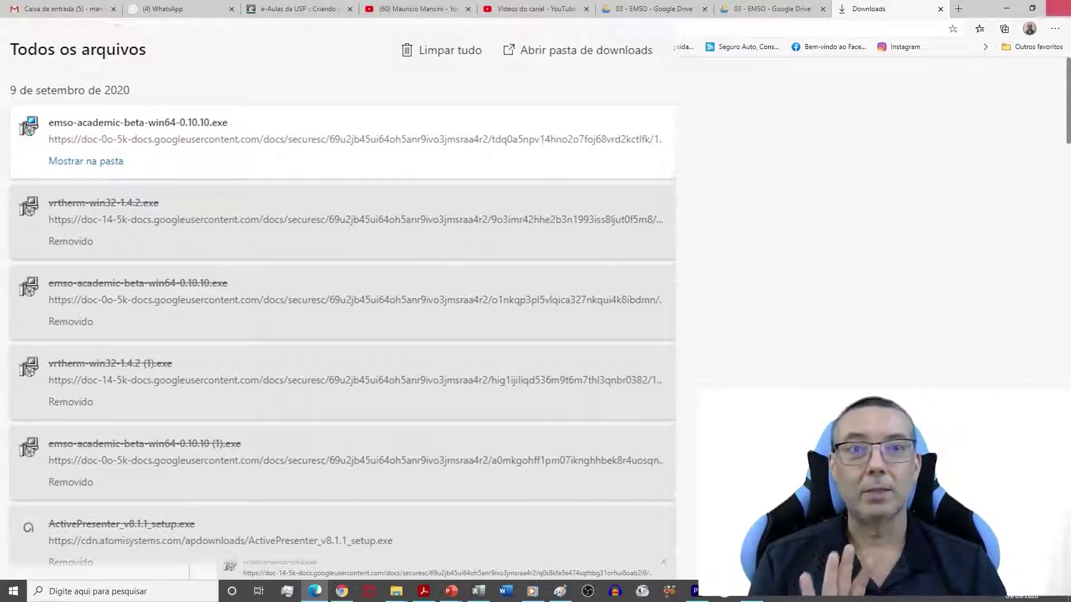
{"action": "left_click", "coordinate": [940, 8]}
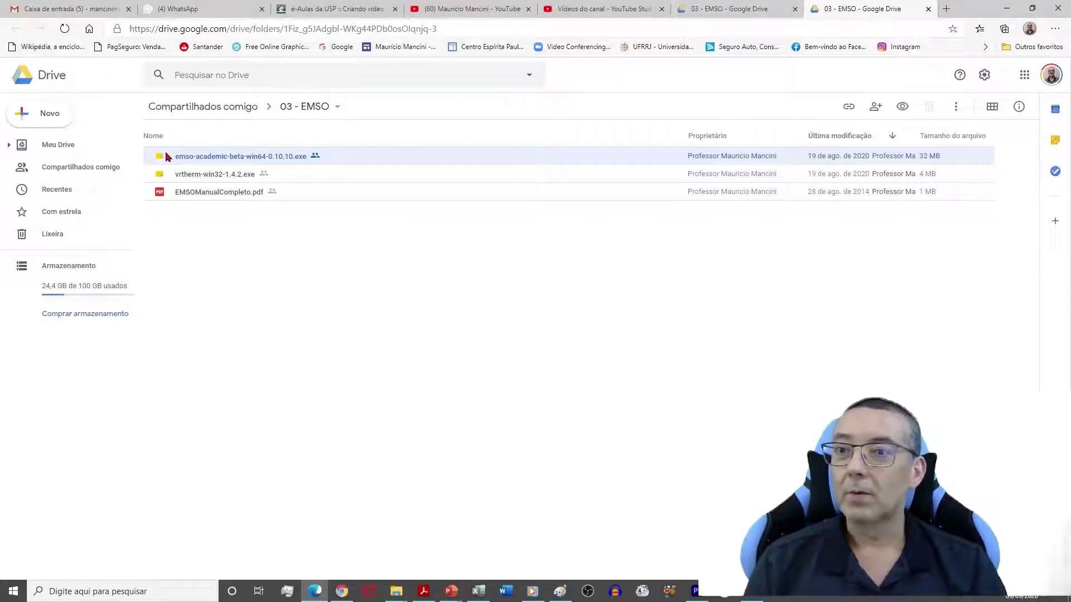
Download vrtherm-win32-1.4.2.exe from the shared 03 - EMSO folder into the same Instaldor do EMSO folder
{"action": "left_click", "coordinate": [182, 174]}
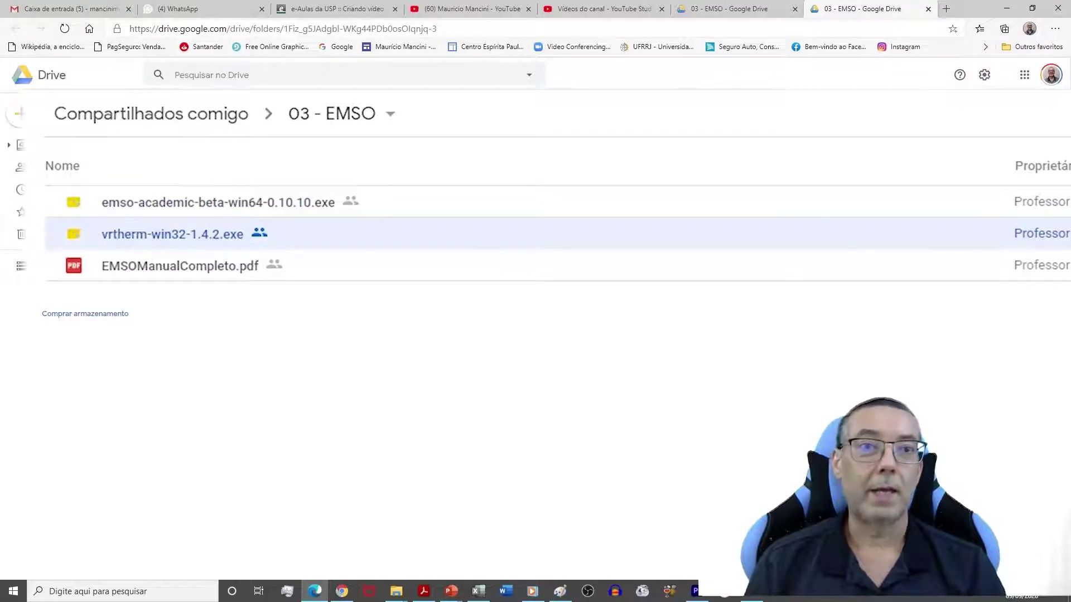
{"action": "left_click", "coordinate": [967, 89]}
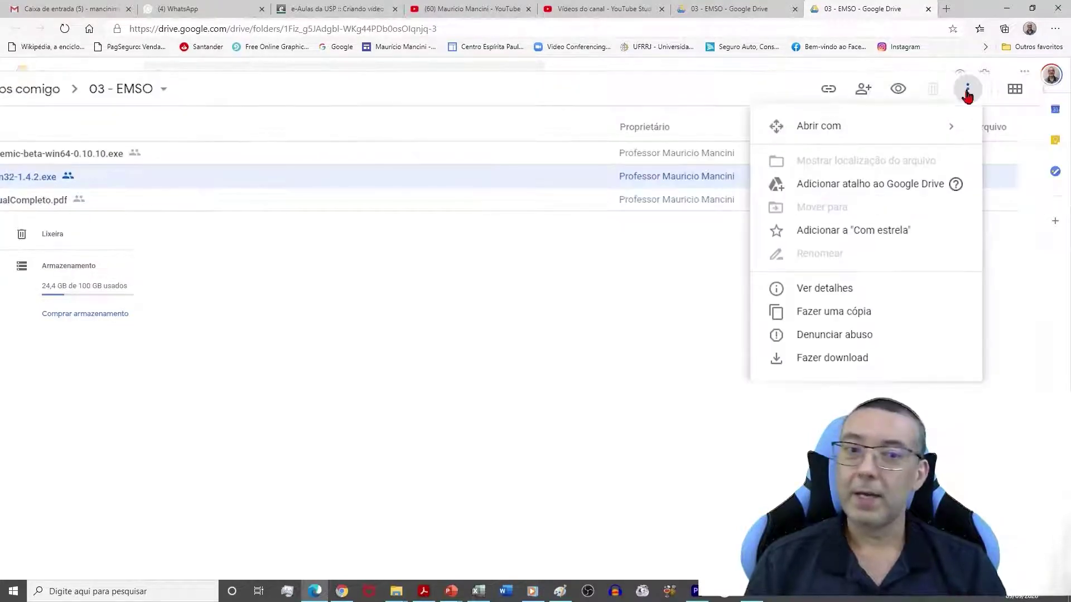
{"action": "left_click", "coordinate": [839, 358]}
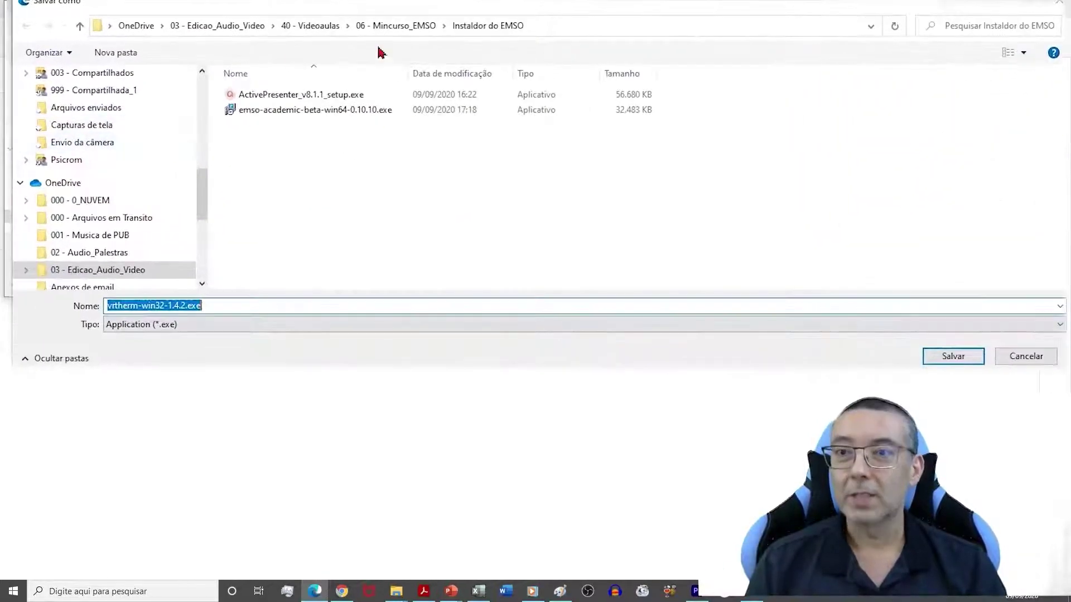
{"action": "left_click", "coordinate": [952, 357]}
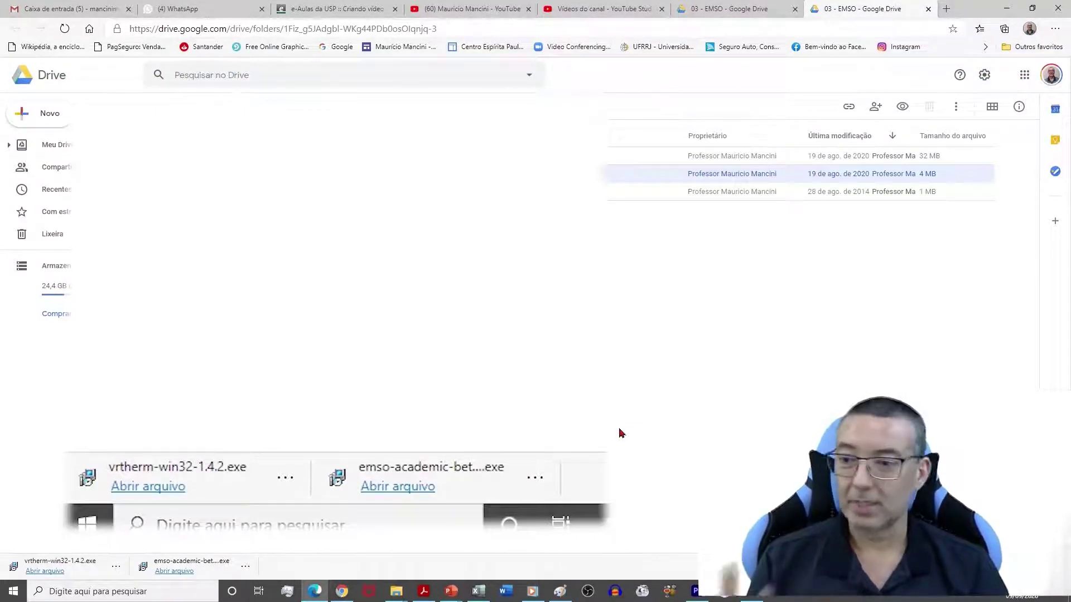
Show the downloaded vrtherm file in its folder and run emso-academic-beta-win64-0.10.10.exe from there, overriding the Windows SmartScreen block
{"action": "left_click", "coordinate": [116, 567]}
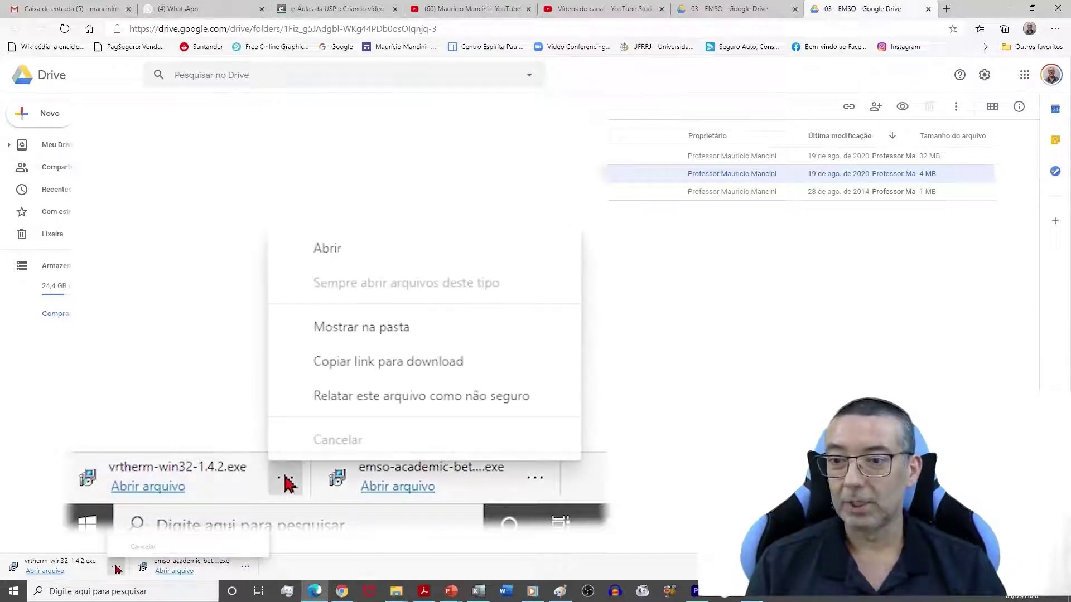
{"action": "left_click", "coordinate": [160, 495]}
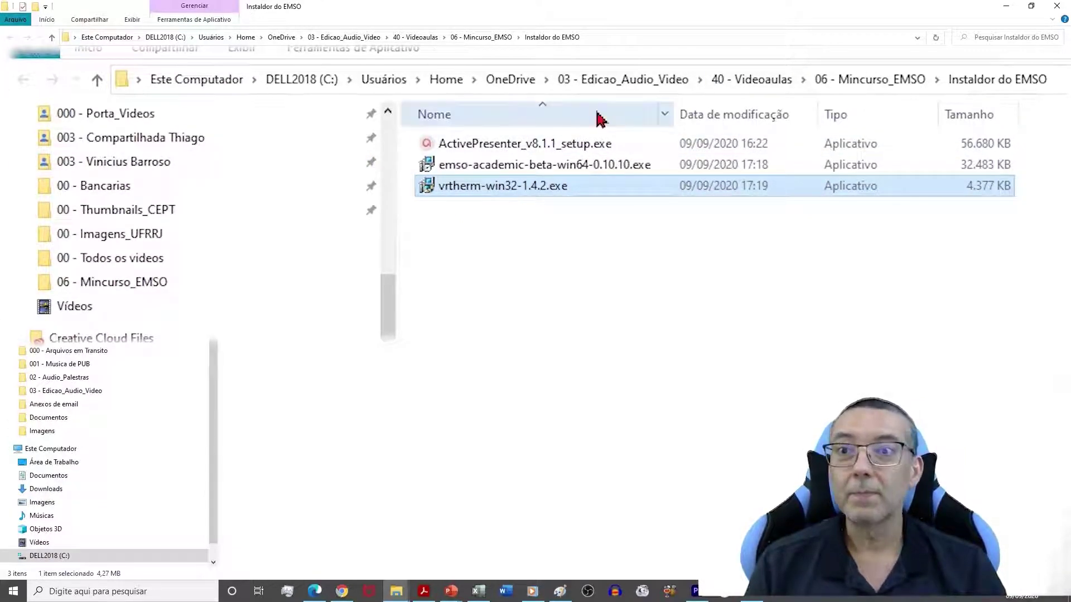
{"action": "left_click", "coordinate": [469, 167]}
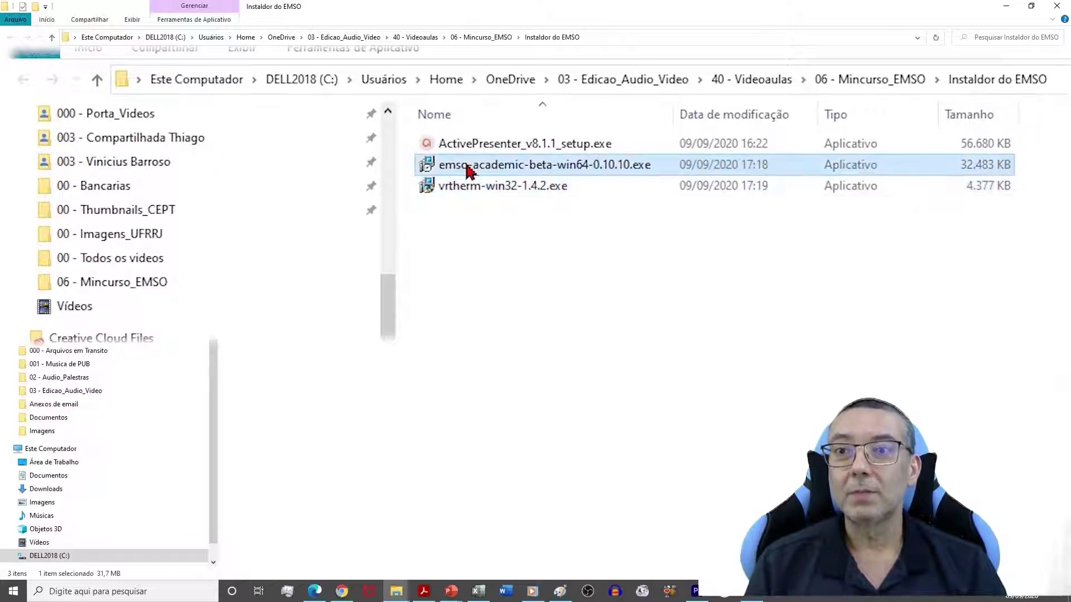
{"action": "double_click", "coordinate": [468, 167]}
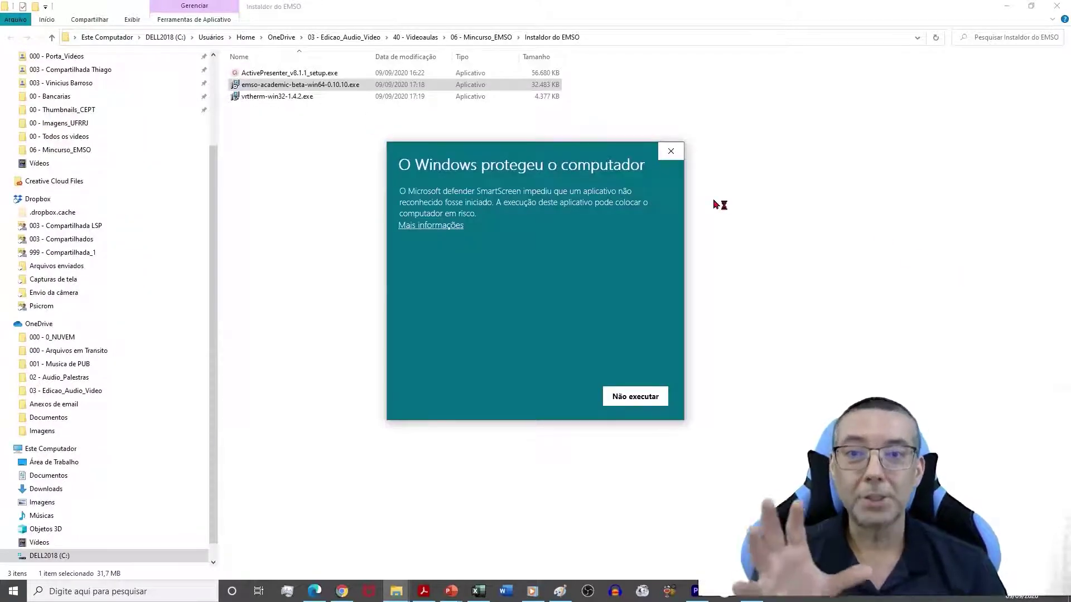
{"action": "left_click", "coordinate": [423, 225]}
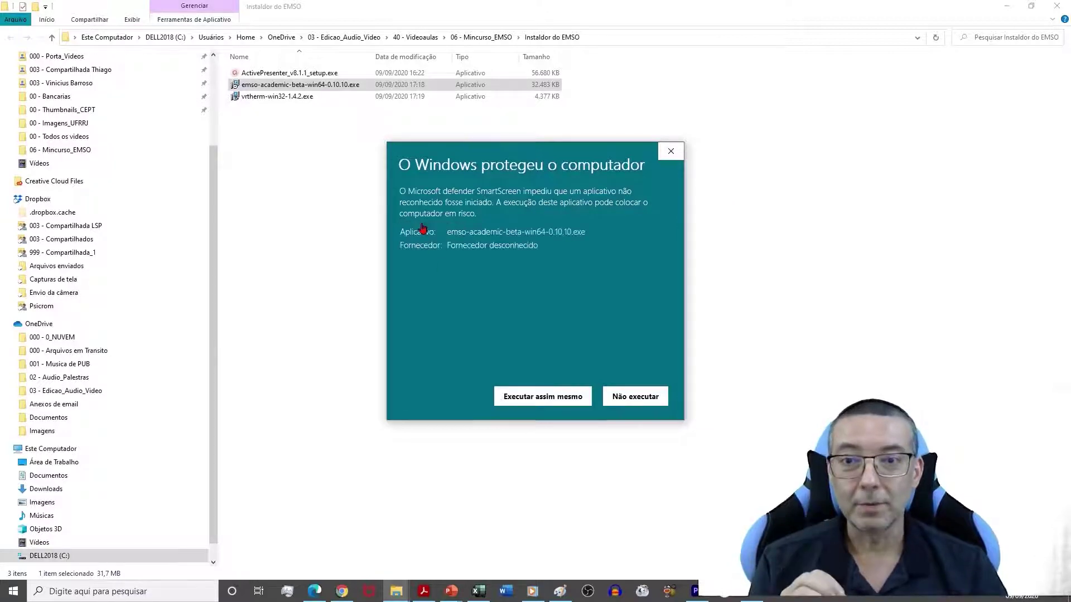
{"action": "left_click", "coordinate": [530, 397]}
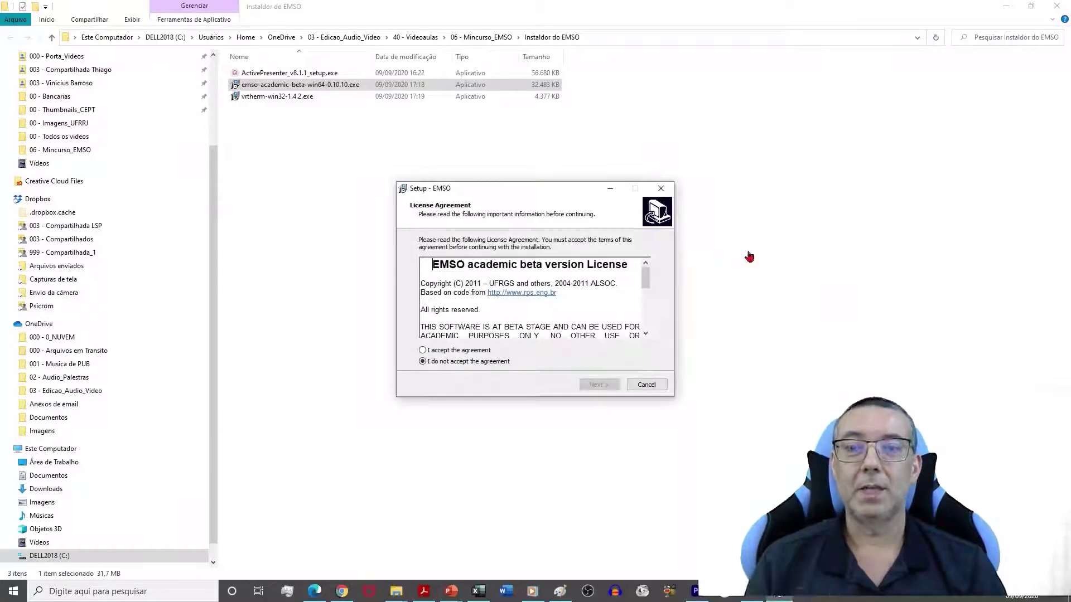
Accept the EMSO license agreement and go through the setup to install the program
{"action": "left_click", "coordinate": [422, 350]}
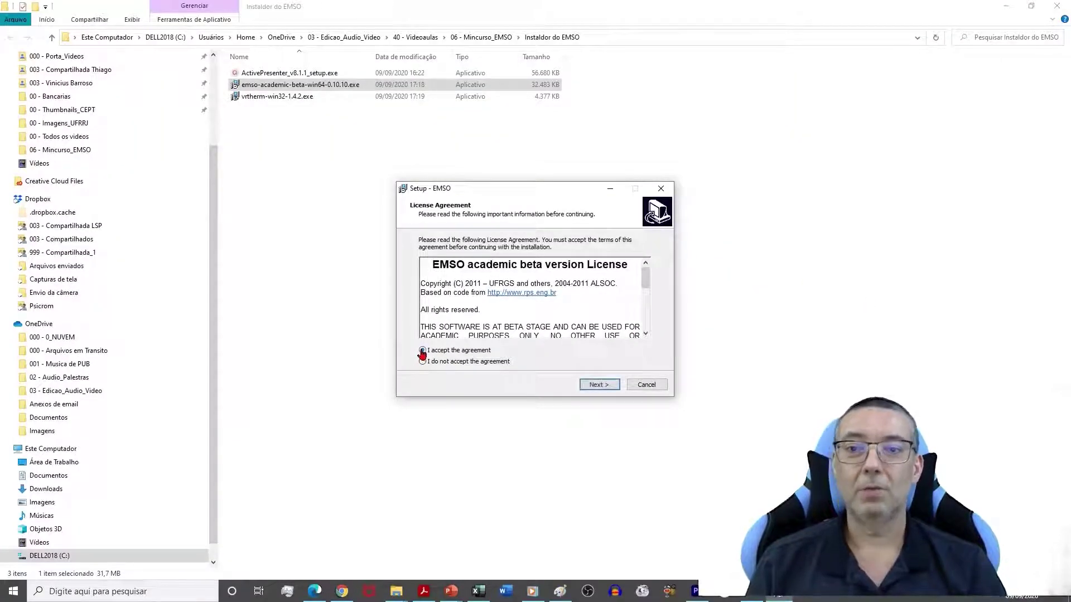
{"action": "left_click", "coordinate": [600, 386]}
{"action": "left_click", "coordinate": [600, 387]}
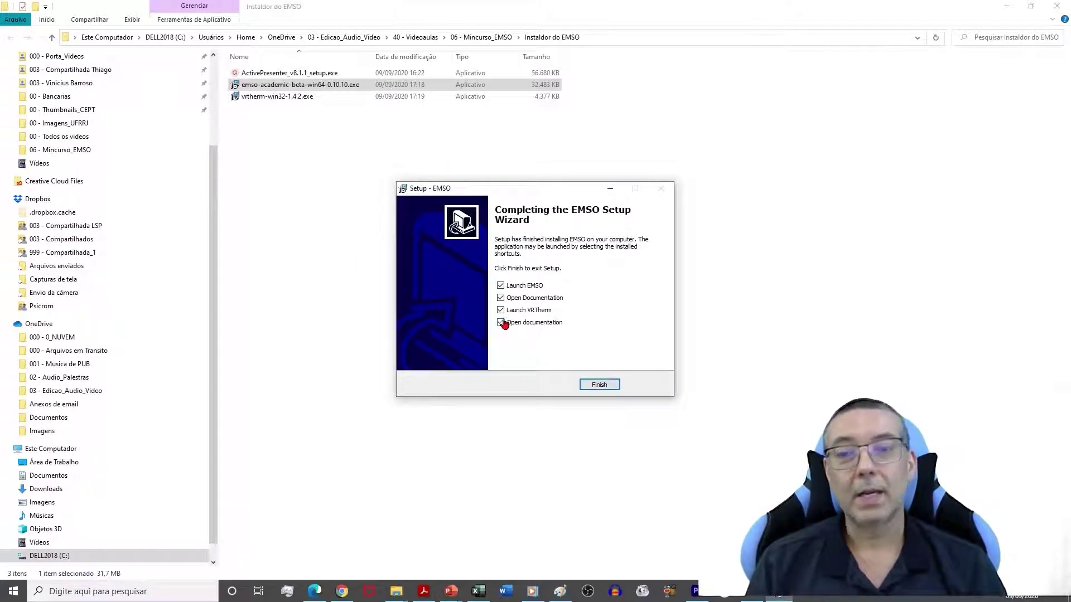
Turn off the options to launch EMSO, launch VRTherm and open both documentations, and finish the EMSO setup
{"action": "left_click", "coordinate": [501, 286]}
{"action": "left_click", "coordinate": [500, 297]}
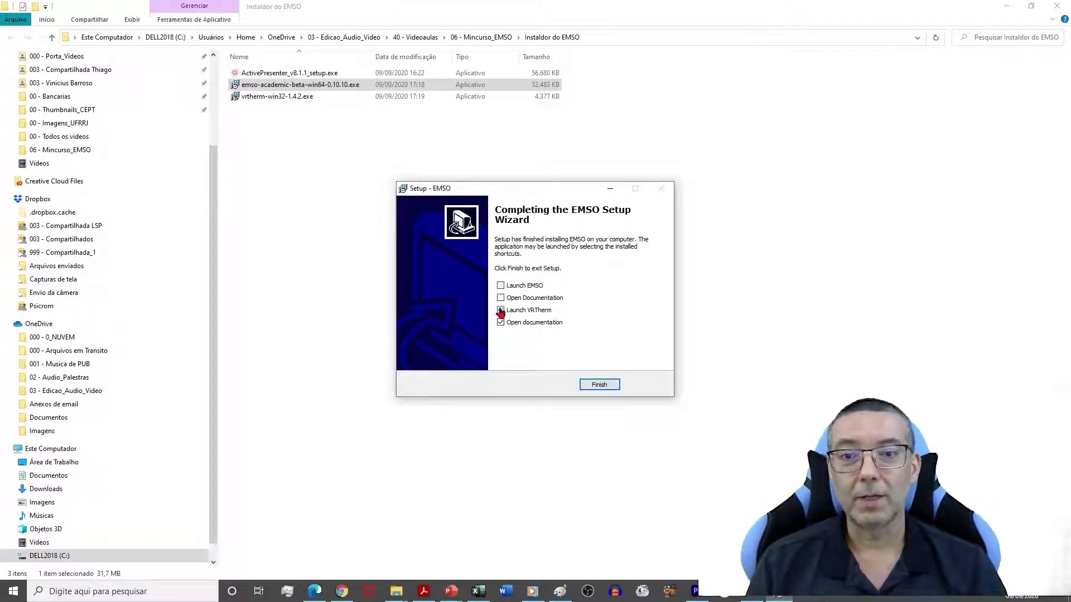
{"action": "left_click", "coordinate": [500, 311]}
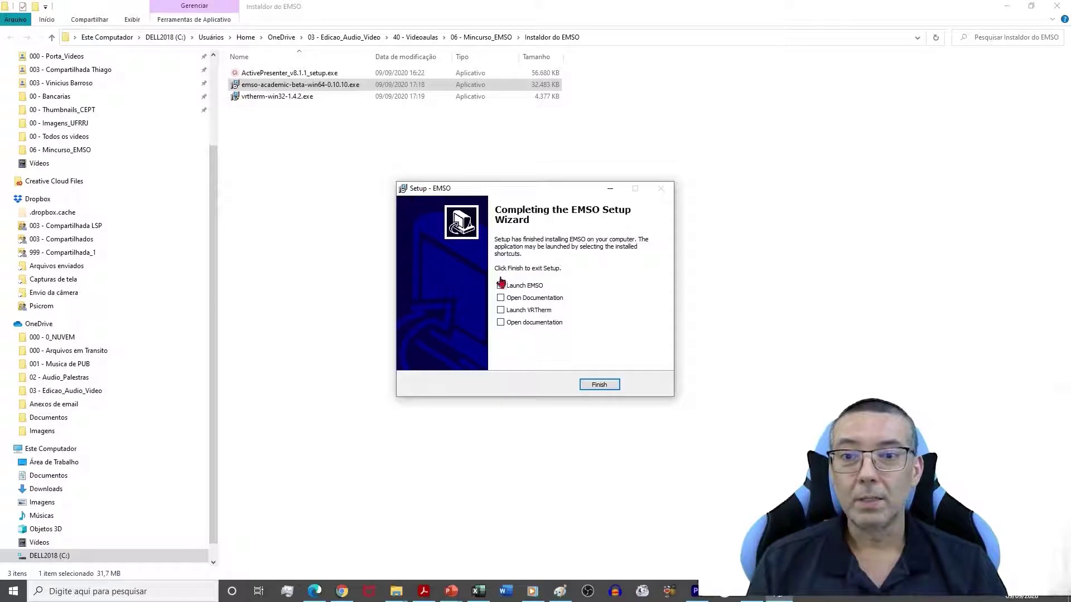
{"action": "left_click", "coordinate": [595, 384]}
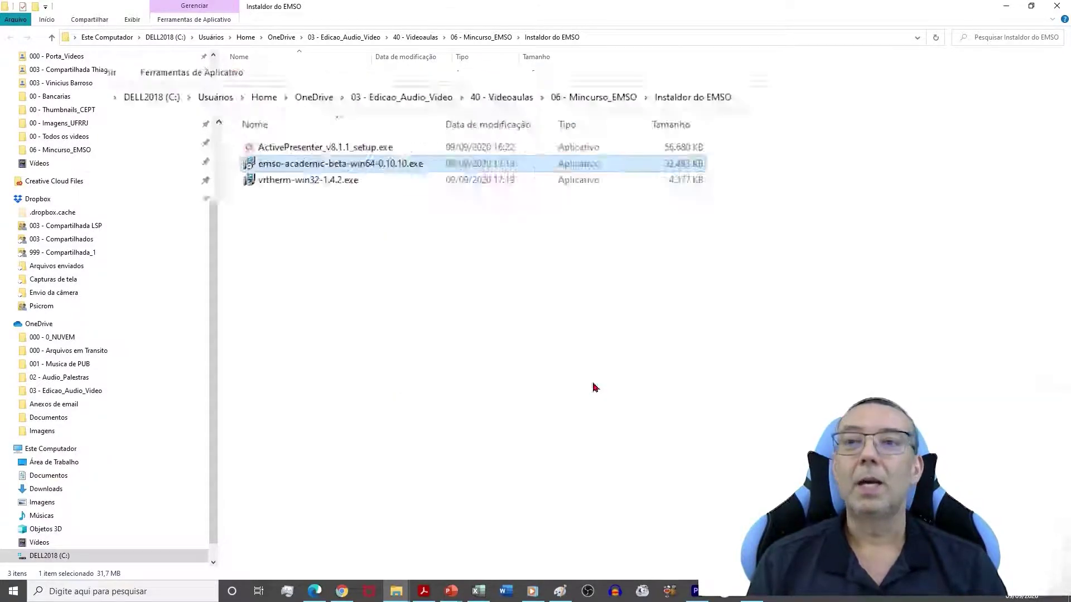
Run vrtherm-win32-1.4.2.exe from the Instaldor do EMSO folder and accept the VRTherm license agreement
{"action": "left_click", "coordinate": [270, 97]}
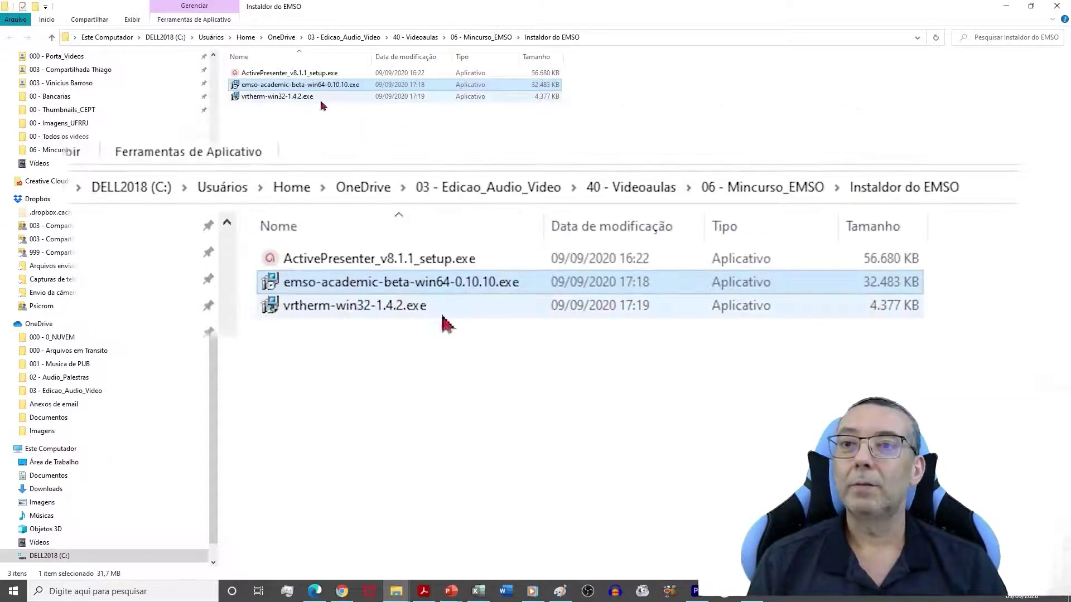
{"action": "double_click", "coordinate": [269, 97]}
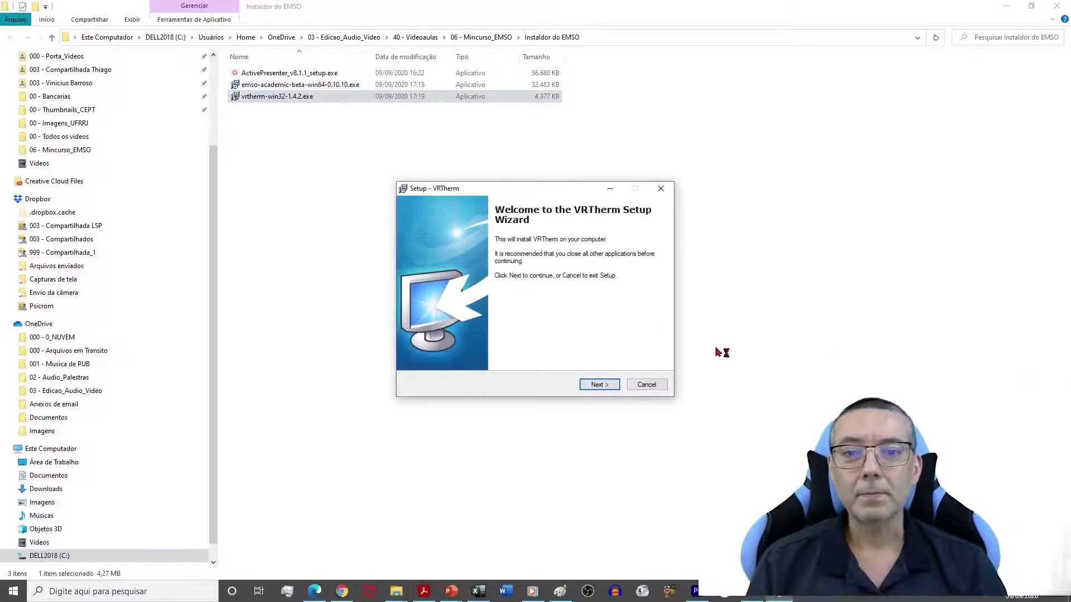
{"action": "left_click", "coordinate": [594, 386]}
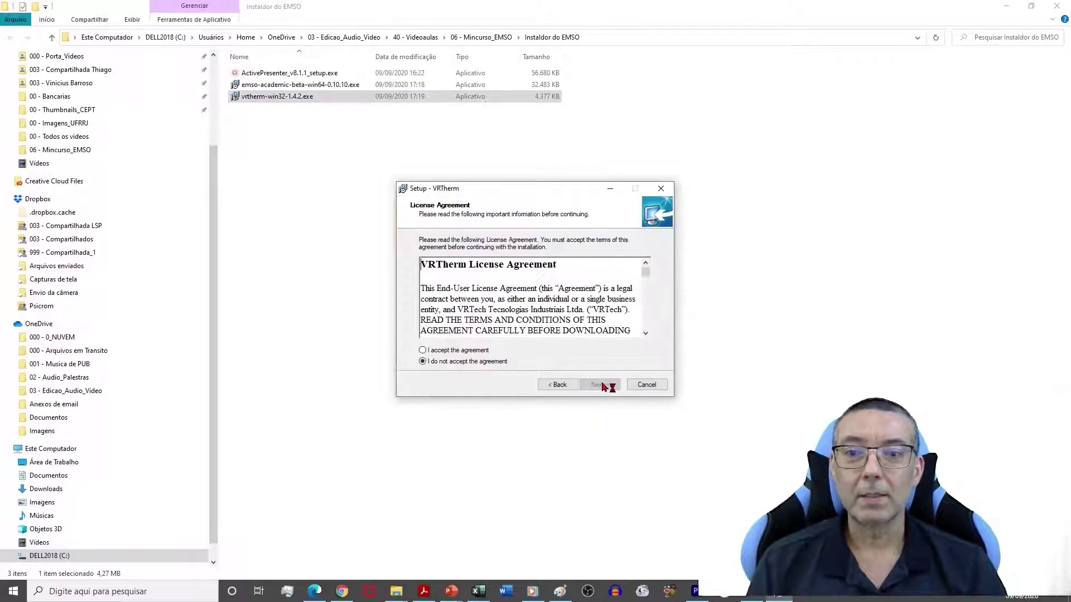
{"action": "left_click", "coordinate": [425, 352]}
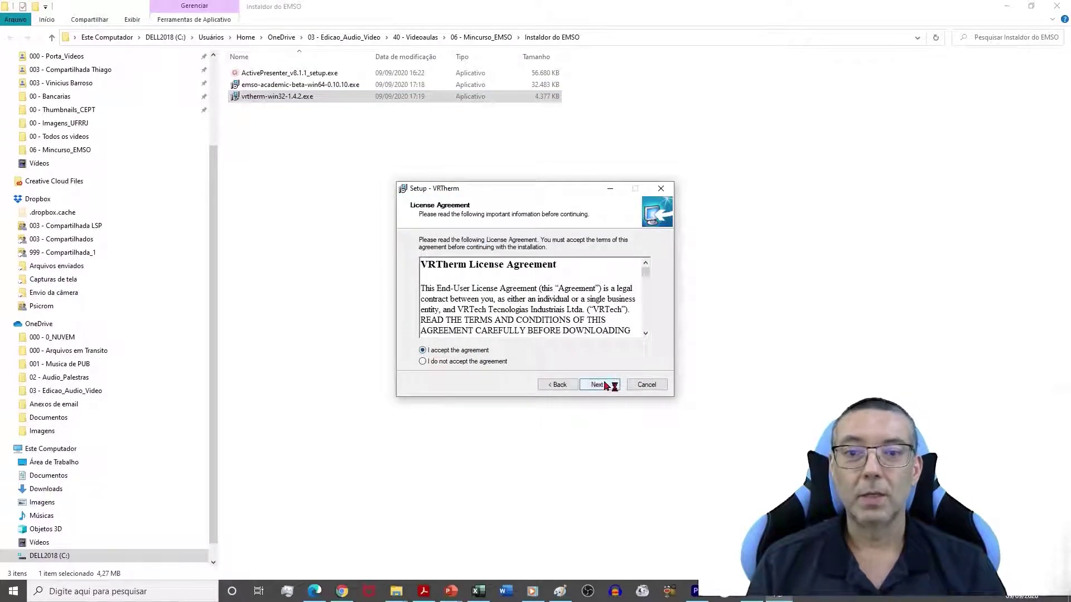
{"action": "left_click", "coordinate": [610, 385]}
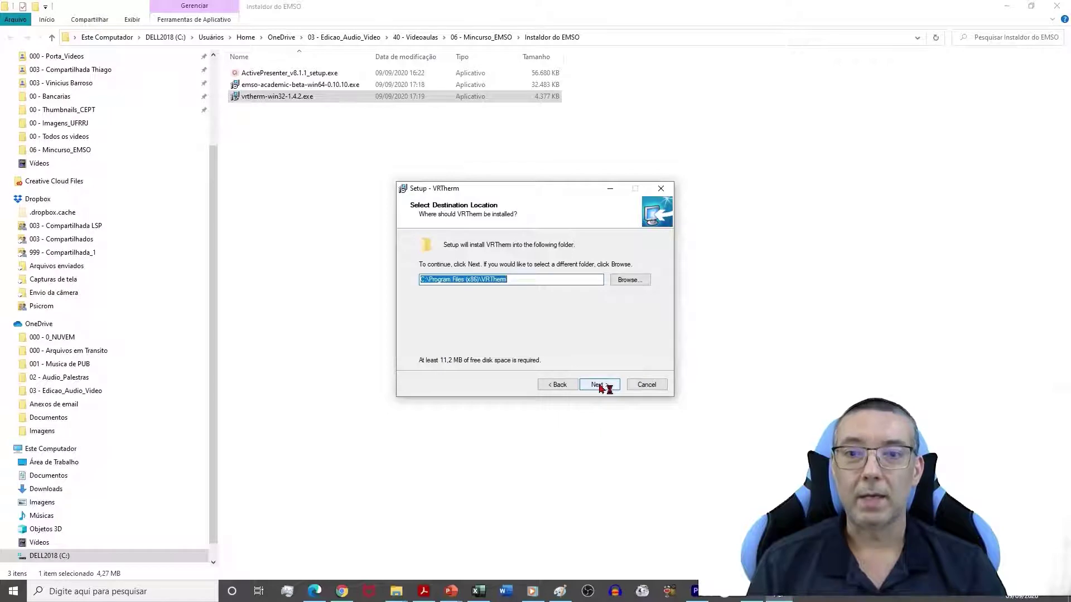
Install VRTherm with the default destination C:\Program Files (x86)\VRTherm, the Default Installation components and the default Start Menu folder
{"action": "left_click", "coordinate": [598, 385]}
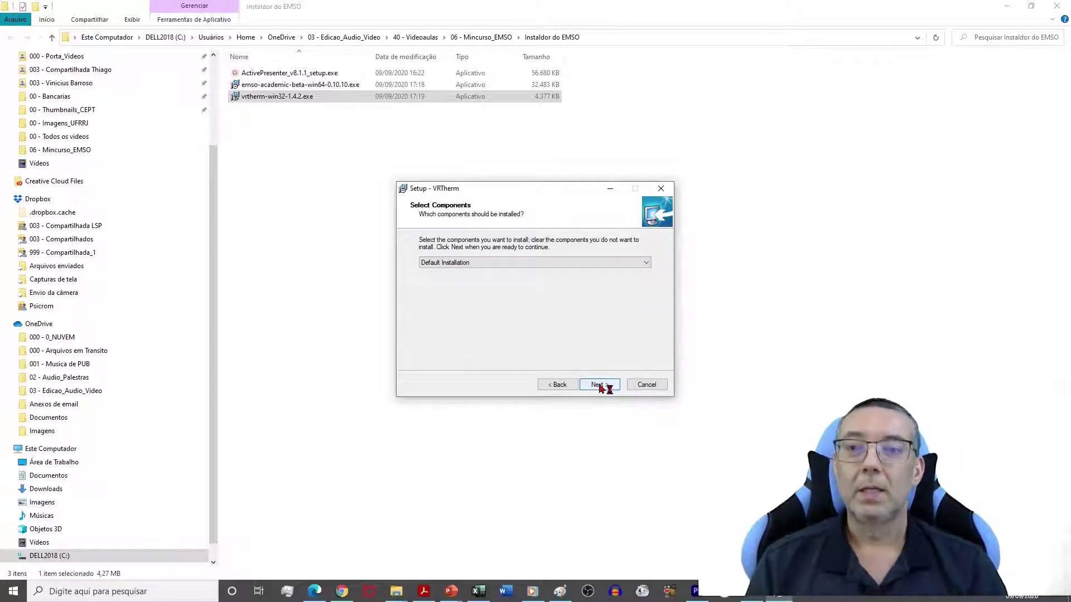
{"action": "left_click", "coordinate": [598, 385]}
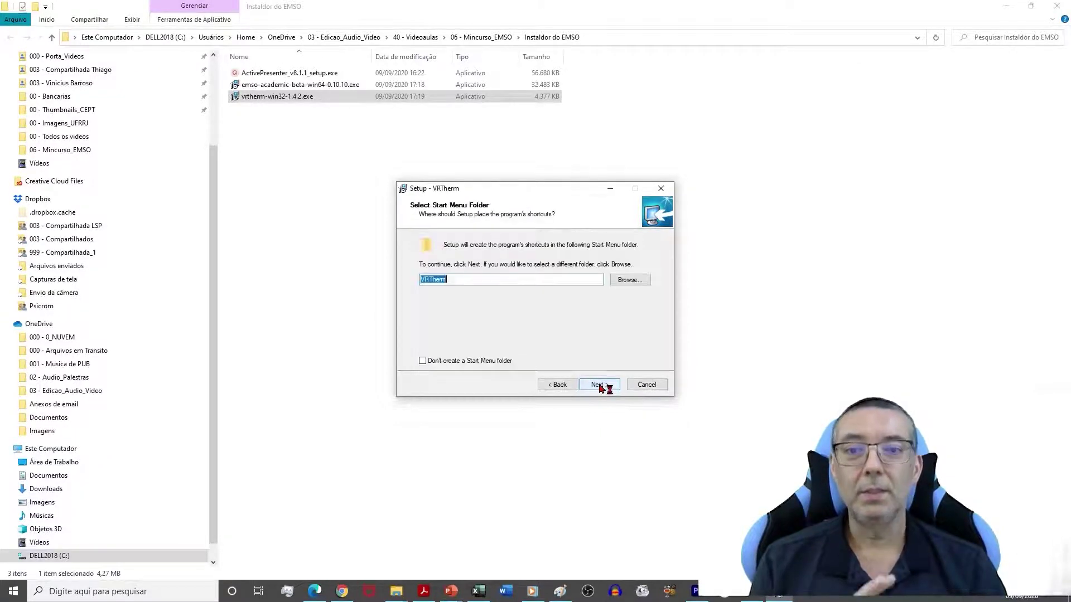
{"action": "left_click", "coordinate": [600, 386]}
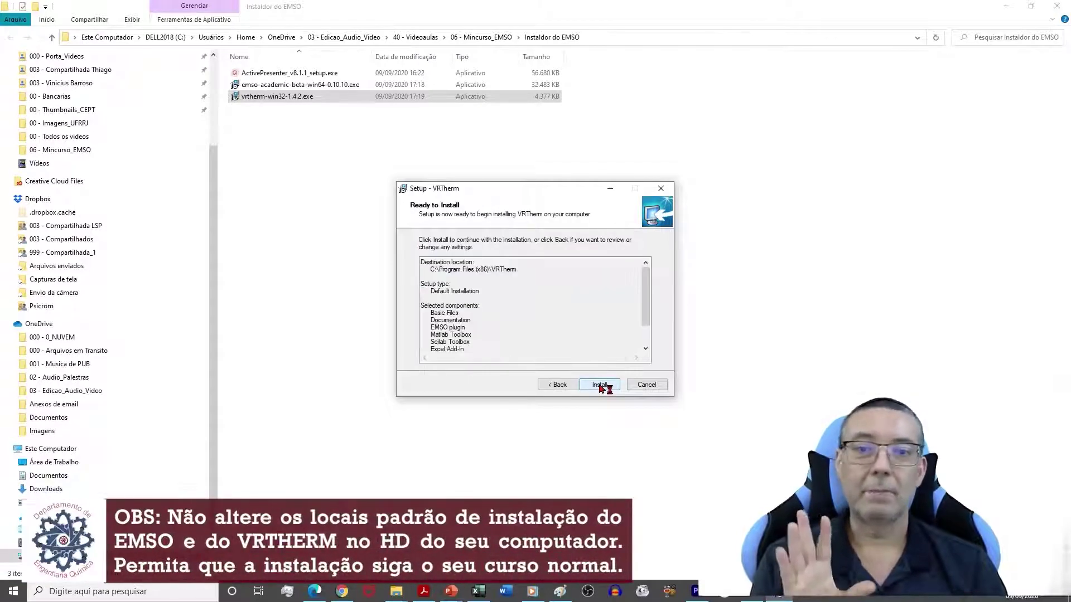
{"action": "left_click", "coordinate": [599, 385]}
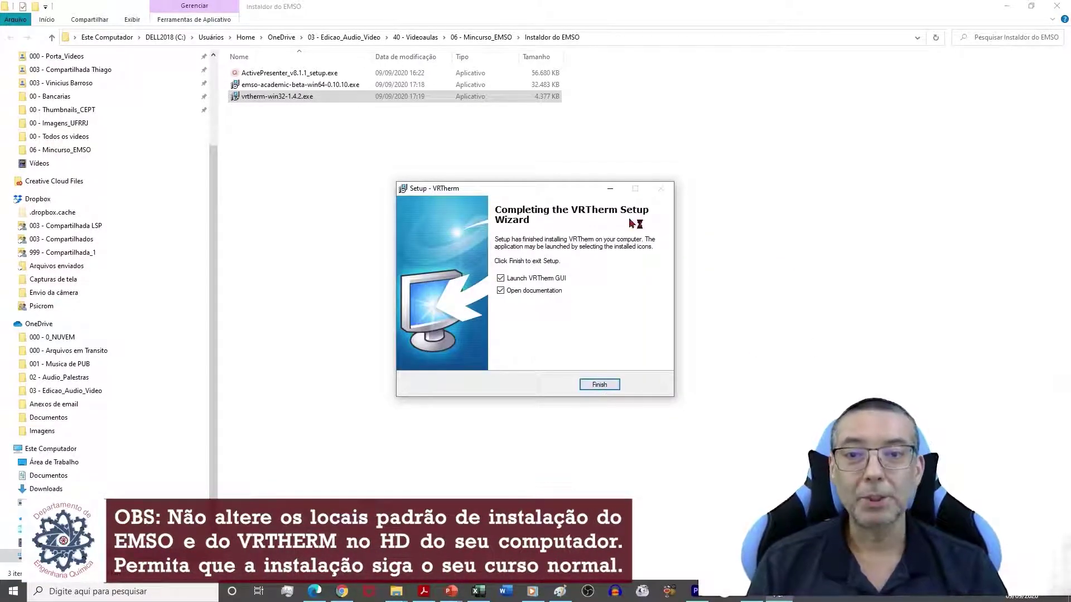
Turn off launching the VRTherm GUI and opening the documentation, and finish the VRTherm setup
{"action": "left_click", "coordinate": [501, 277]}
{"action": "left_click", "coordinate": [501, 290]}
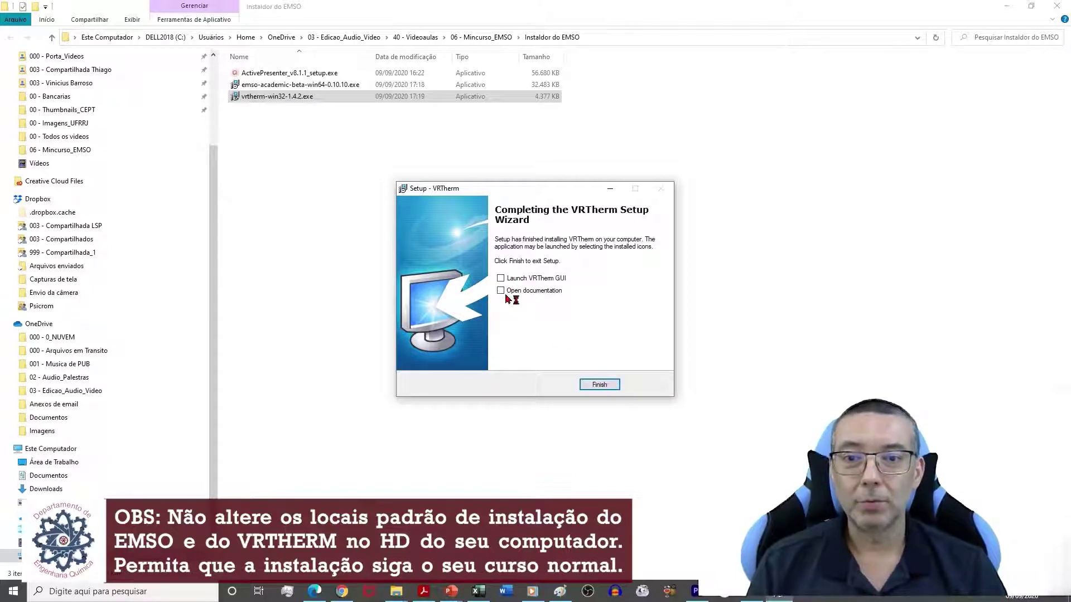
{"action": "left_click", "coordinate": [600, 385]}
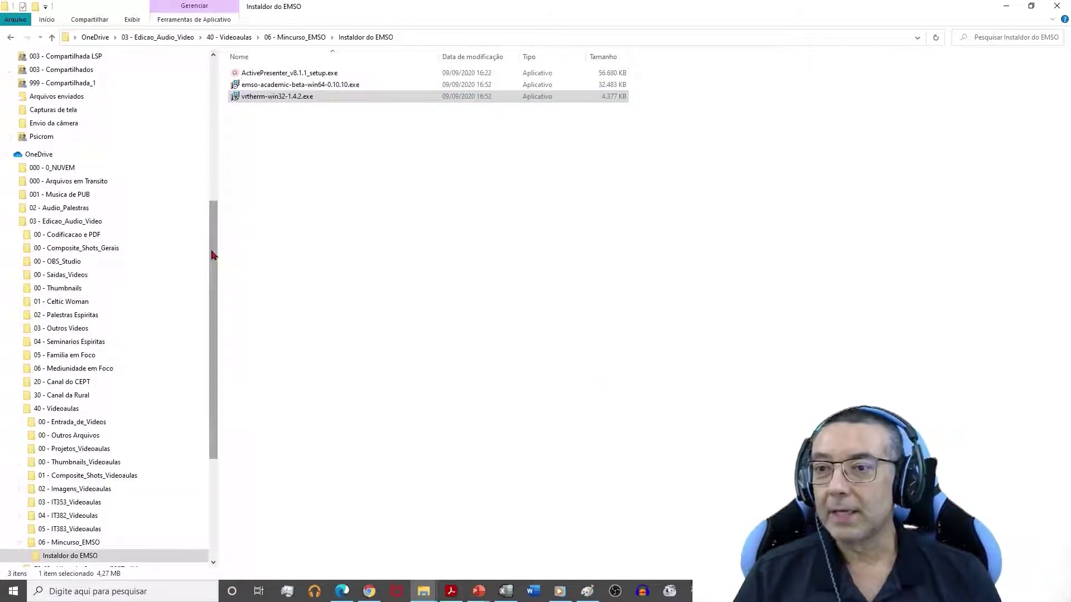
Show the contents of the VRTherm folder inside Arquivos de Programas (x86) on drive C
{"action": "scroll", "coordinate": [167, 251], "scroll_direction": "down", "scroll_amount": 5}
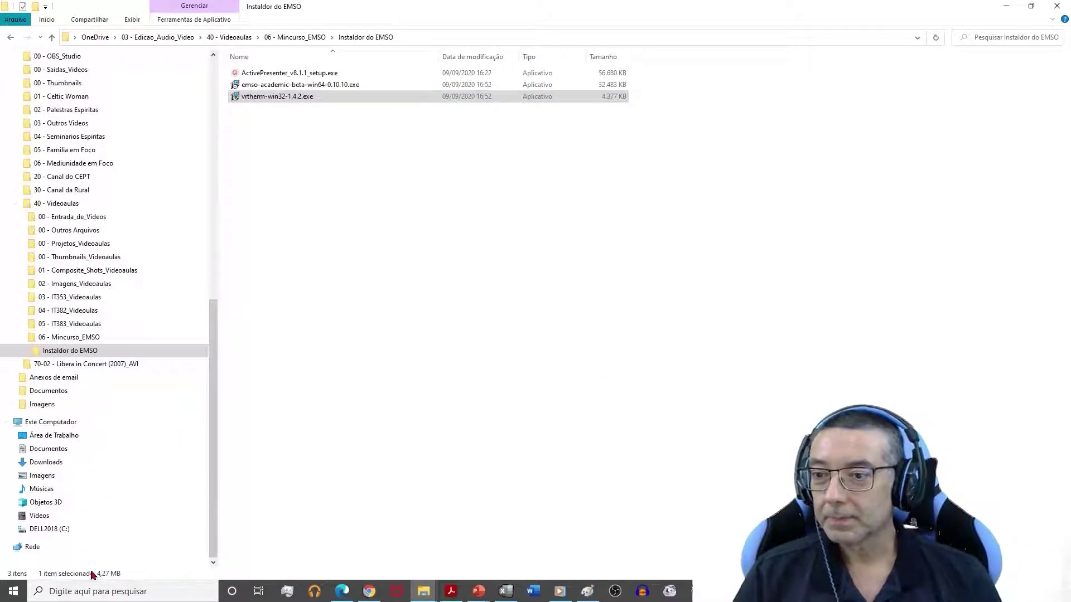
{"action": "left_click", "coordinate": [10, 530]}
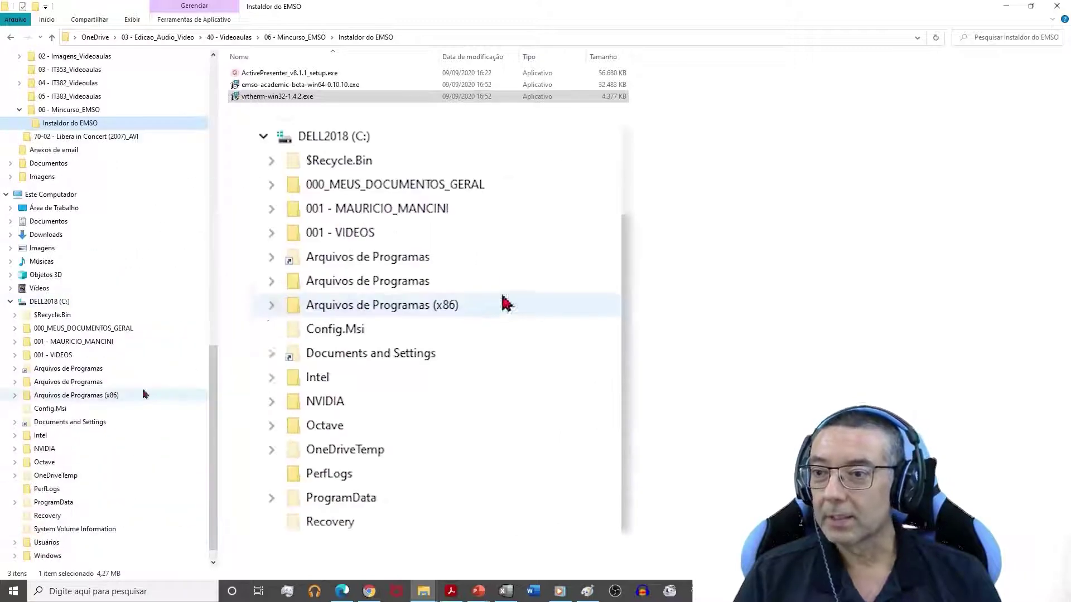
{"action": "left_click", "coordinate": [12, 398]}
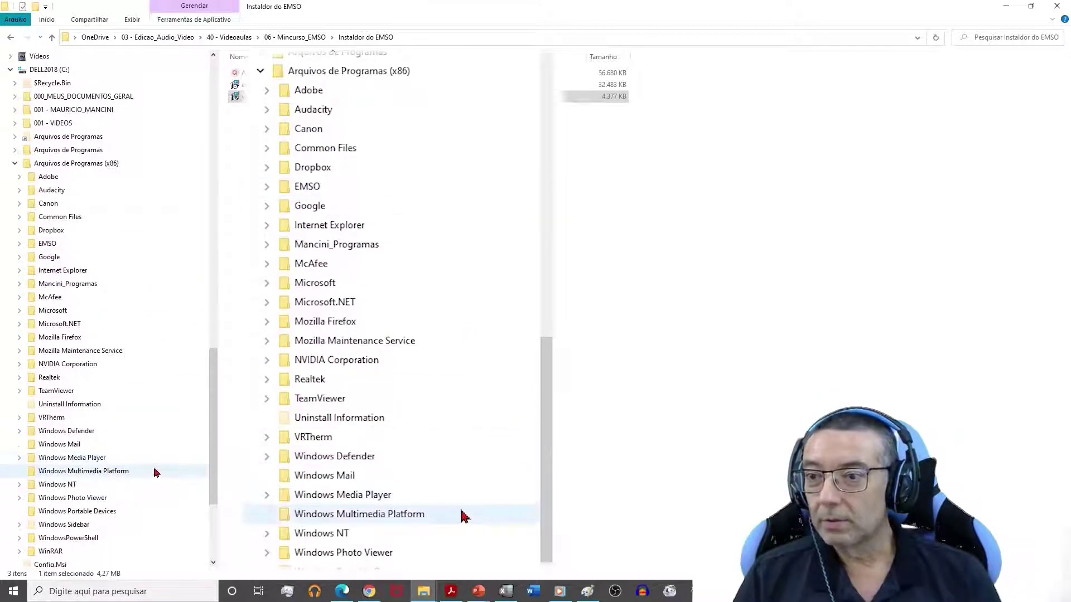
{"action": "left_click", "coordinate": [30, 421]}
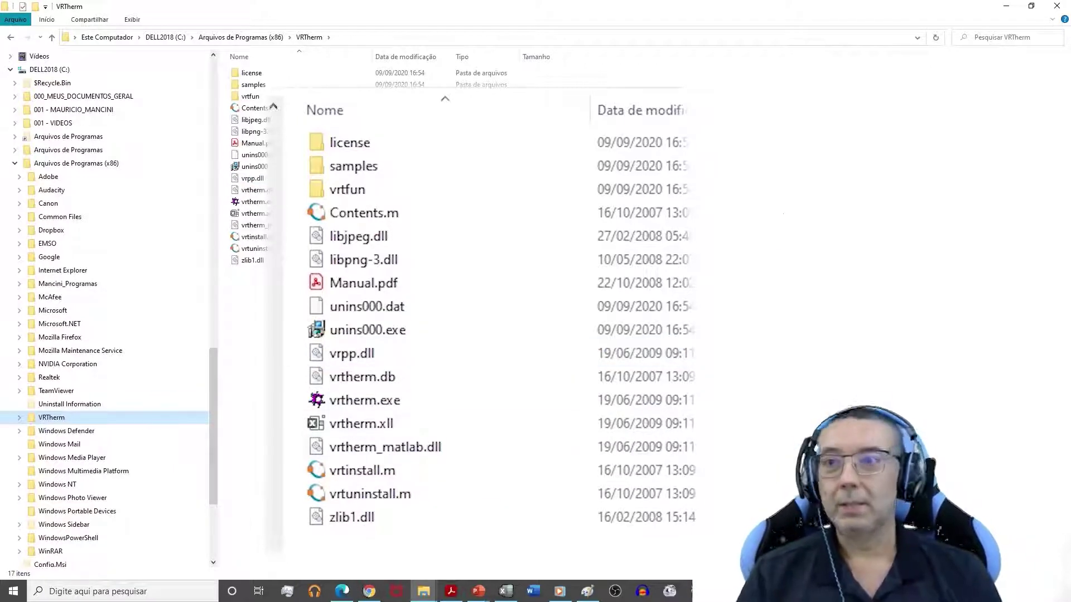
Minimize the file window, launch EMSO from the desktop and maximize its window
{"action": "left_click", "coordinate": [1007, 6]}
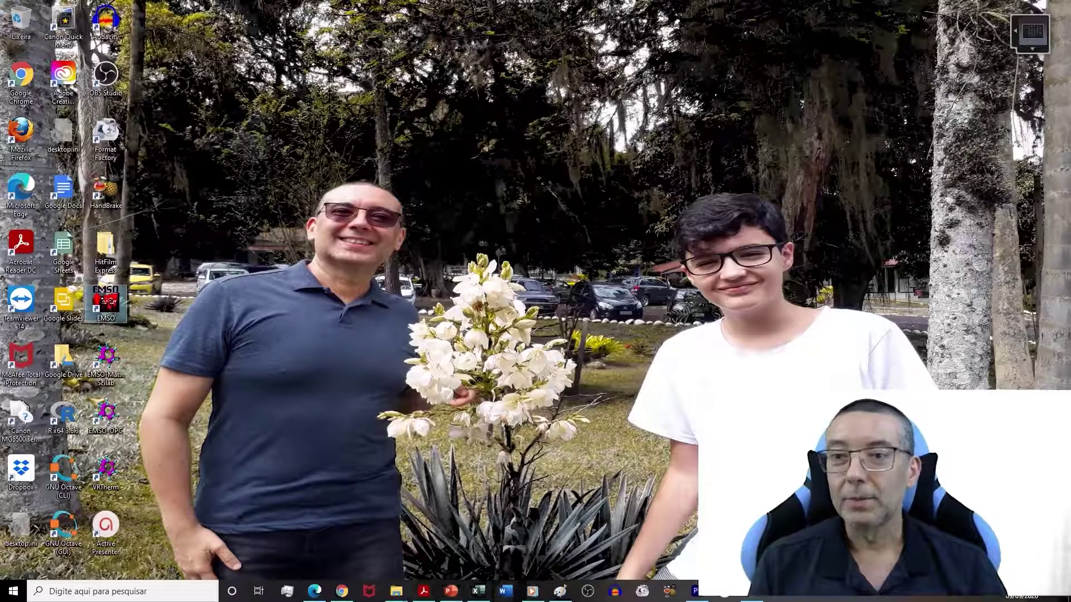
{"action": "double_click", "coordinate": [106, 303]}
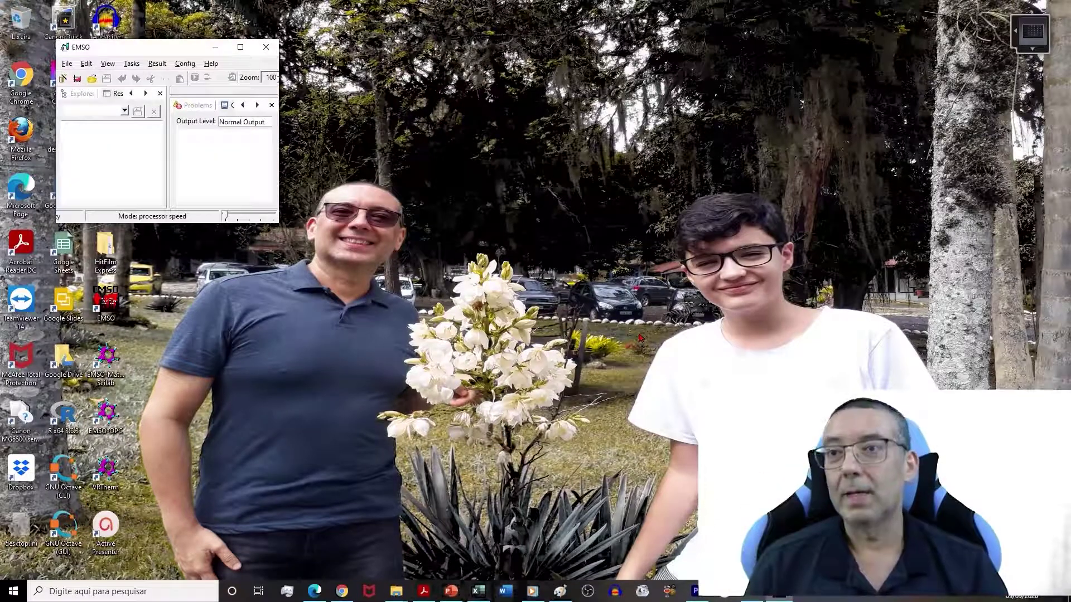
{"action": "left_click", "coordinate": [240, 49]}
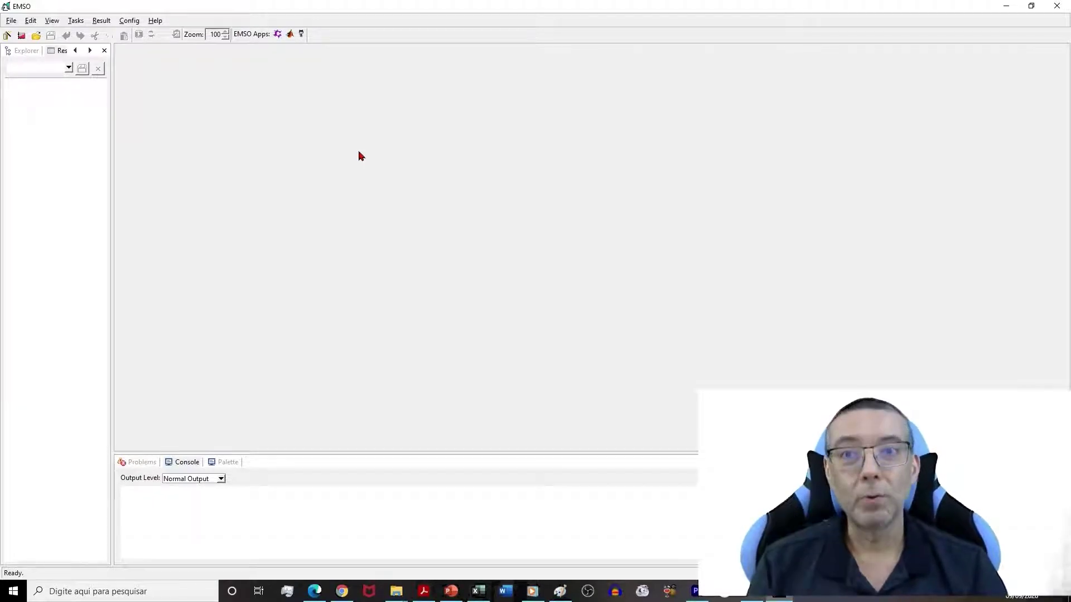
Open the plugins configuration and enter PP as the type of the new plugin
{"action": "left_click", "coordinate": [129, 21]}
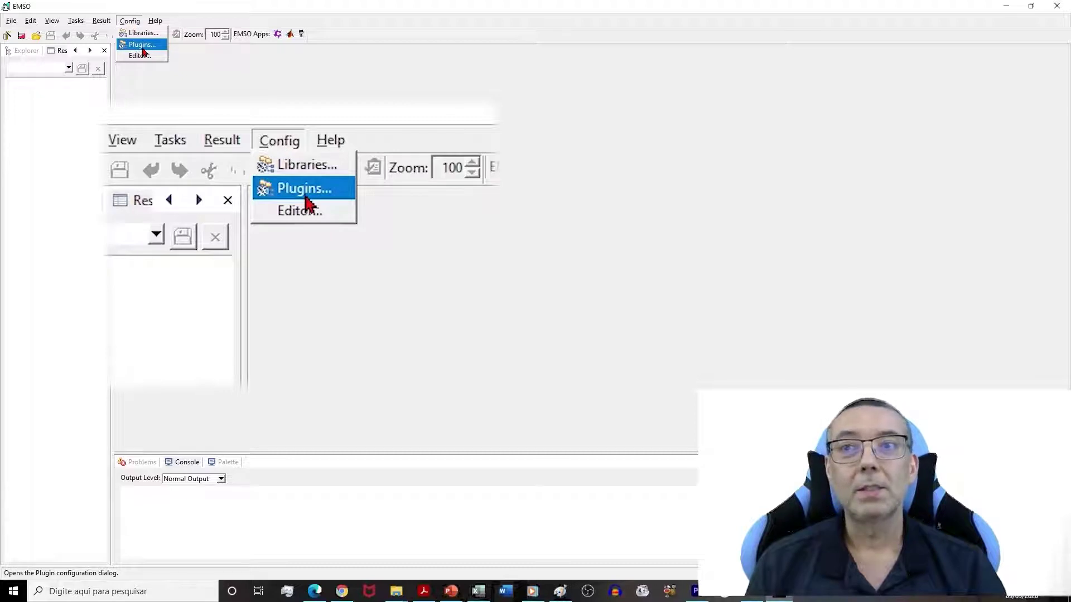
{"action": "left_click", "coordinate": [142, 48]}
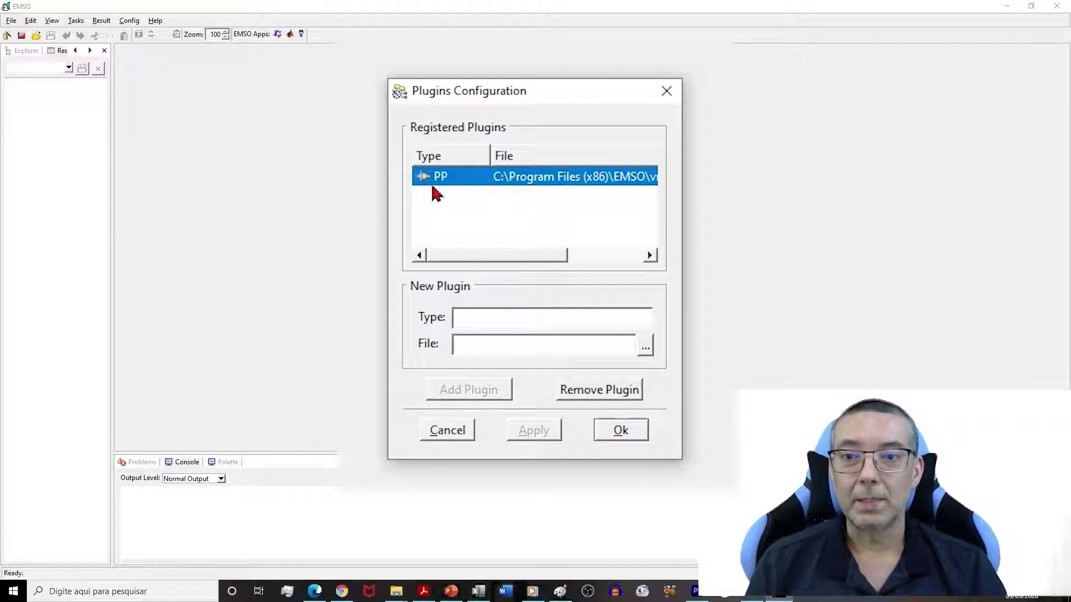
{"action": "left_click", "coordinate": [455, 318]}
{"action": "type", "text": "PP"}
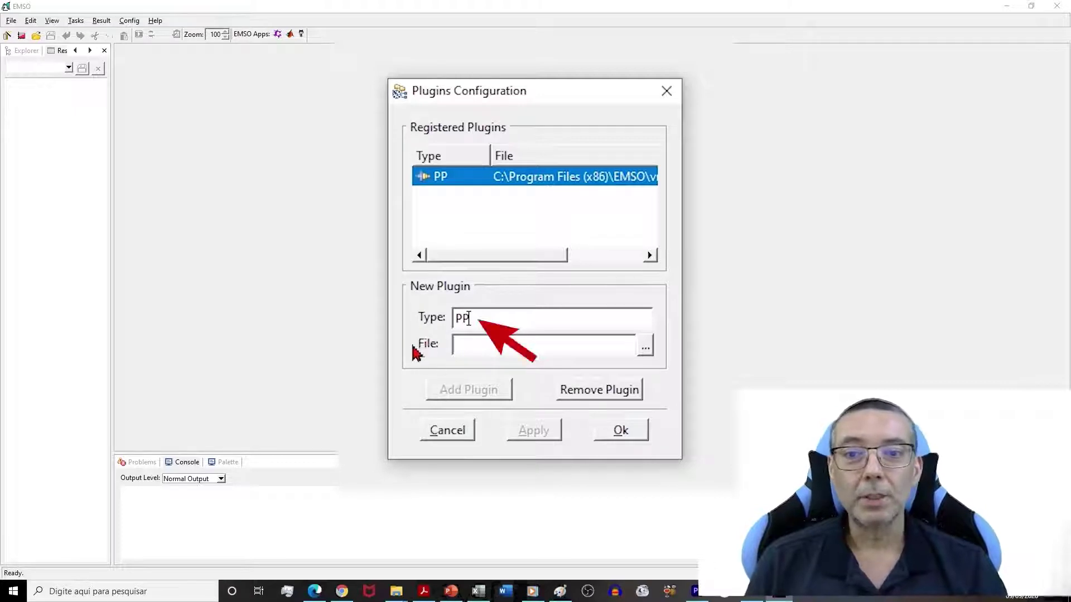
Choose vrpp.dll from the VRTherm folder in Program Files (x86) as the new plugin's file
{"action": "left_click", "coordinate": [645, 349]}
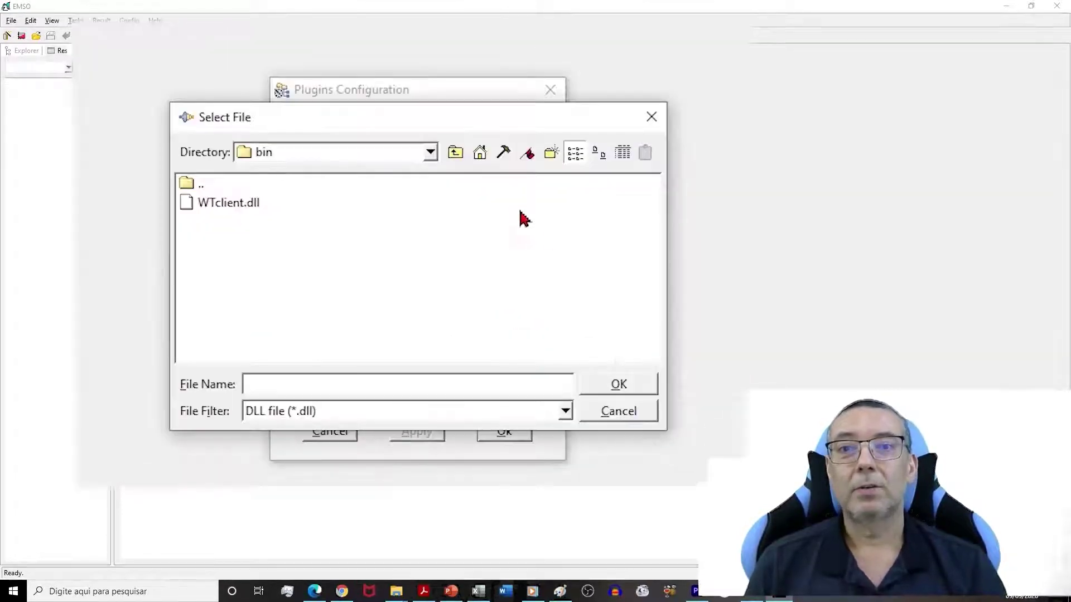
{"action": "left_click", "coordinate": [432, 154]}
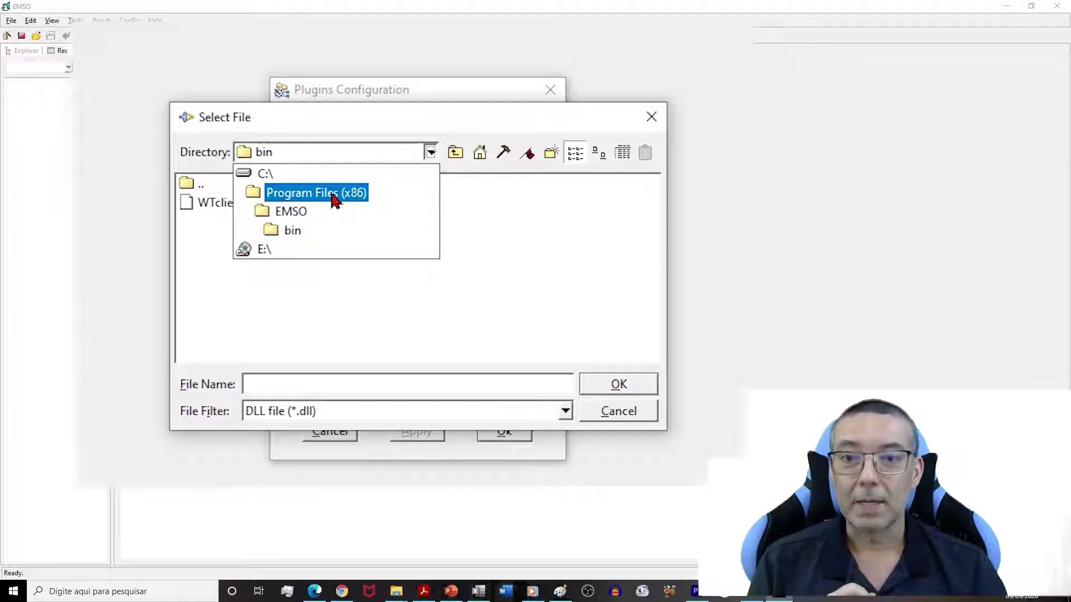
{"action": "left_click", "coordinate": [335, 199]}
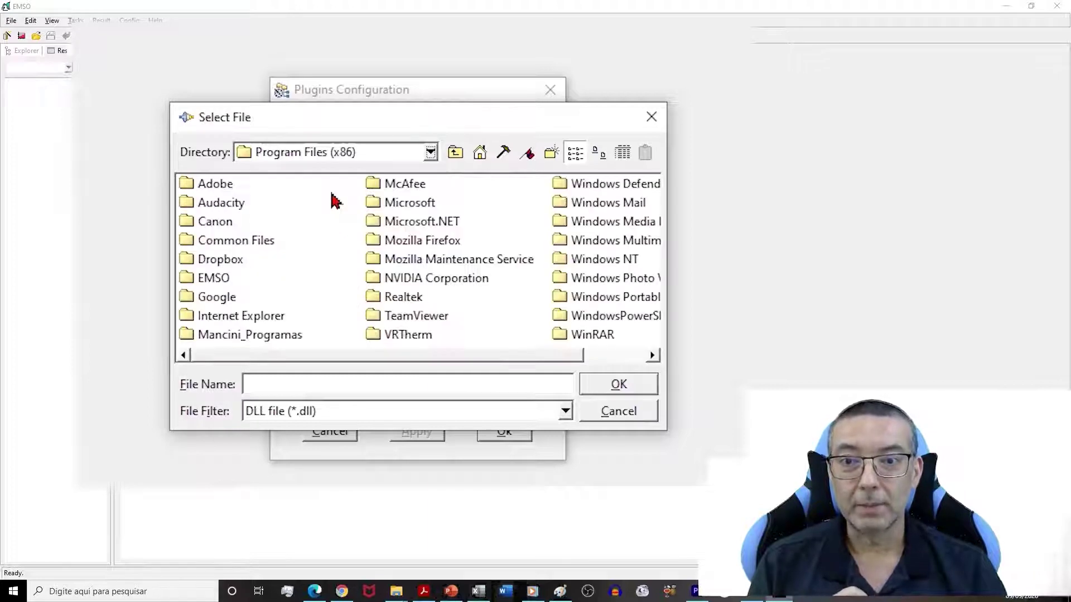
{"action": "double_click", "coordinate": [407, 336]}
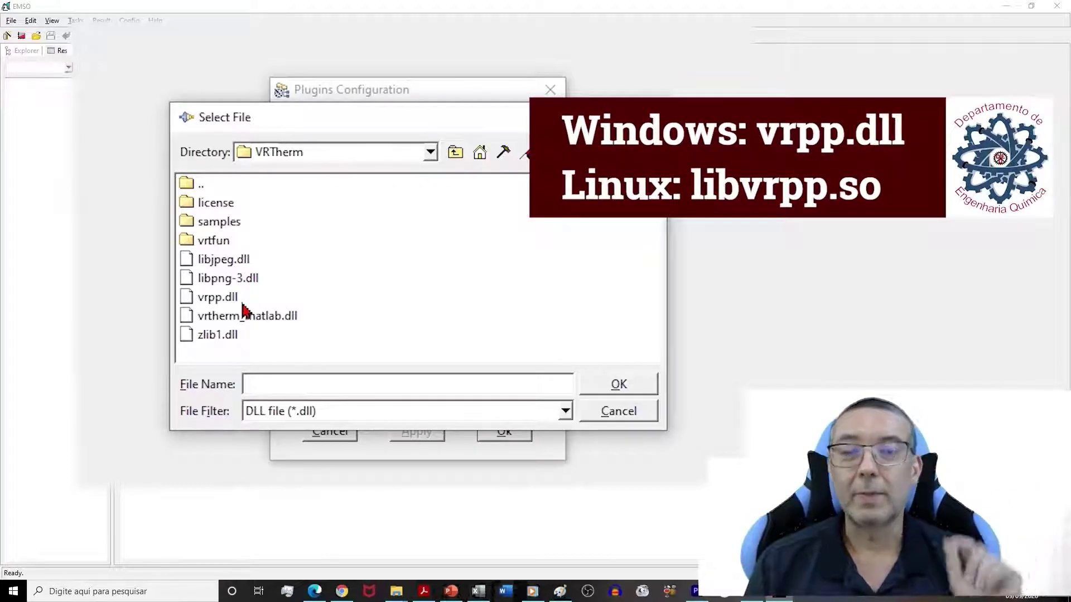
{"action": "double_click", "coordinate": [226, 297]}
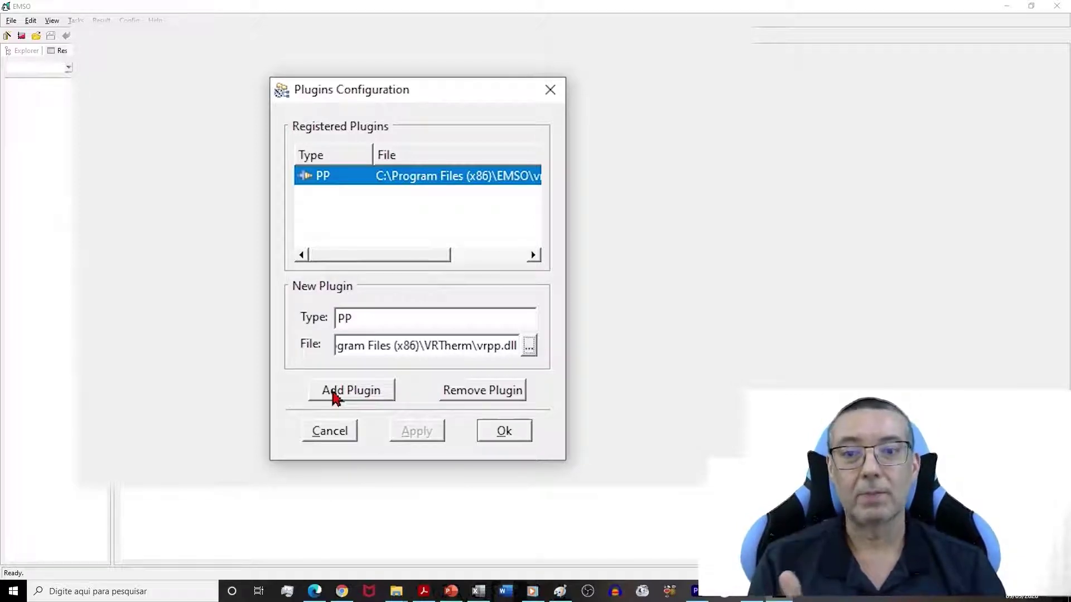
Try to add the new PP plugin and close the plugins configuration
{"action": "left_click", "coordinate": [352, 393]}
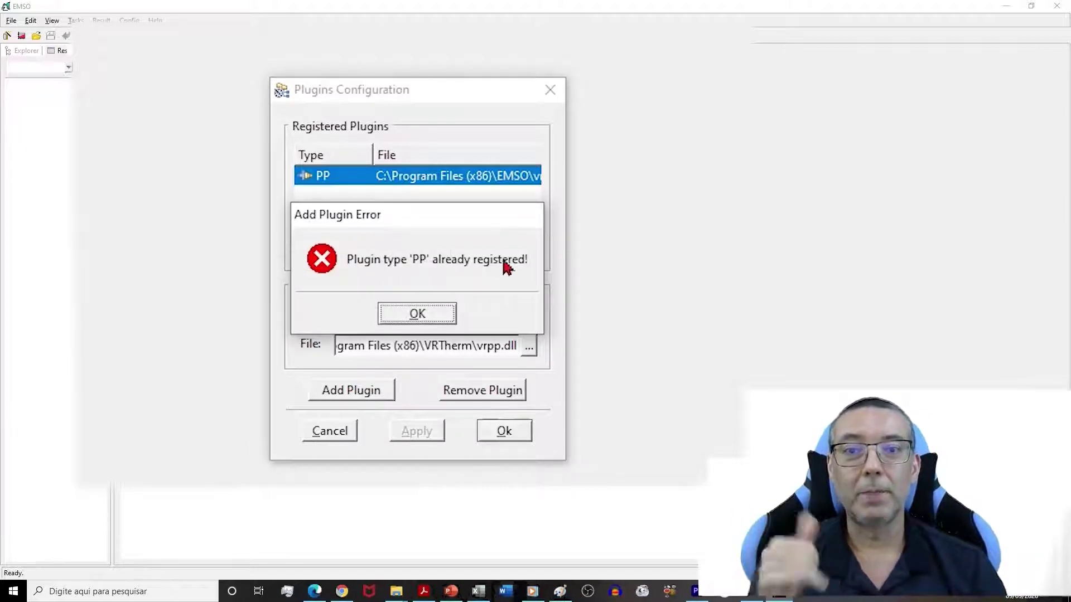
{"action": "left_click", "coordinate": [417, 313]}
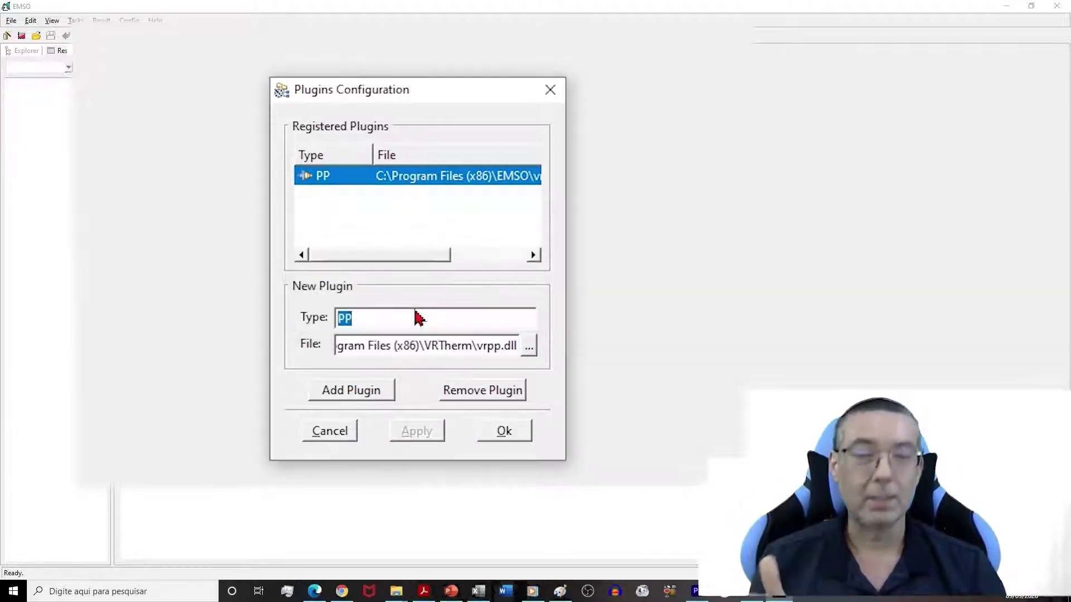
{"action": "left_click", "coordinate": [505, 430]}
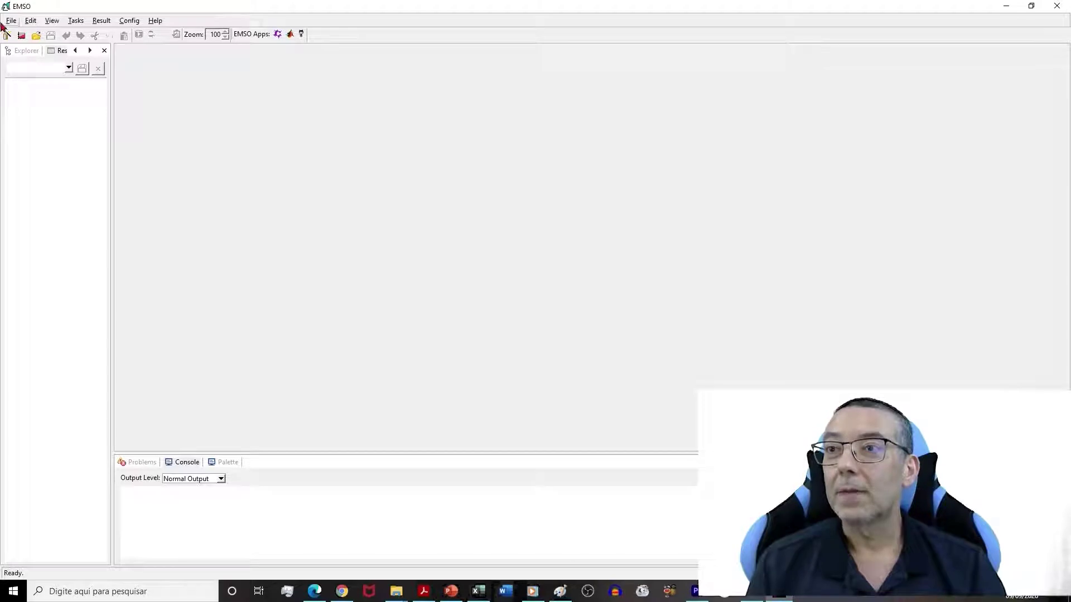
Open Mancini_CSTR_Caf.mso from the IT-353 folder, review its first flowsheet's code and show the file's structure in the Explorer tree
{"action": "left_click", "coordinate": [35, 35]}
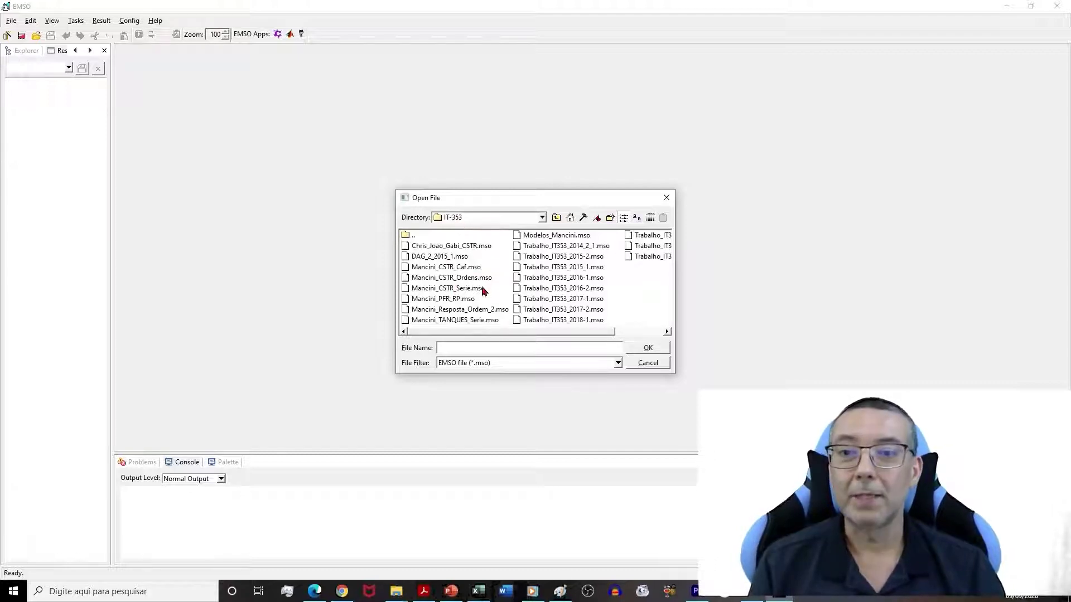
{"action": "double_click", "coordinate": [435, 267]}
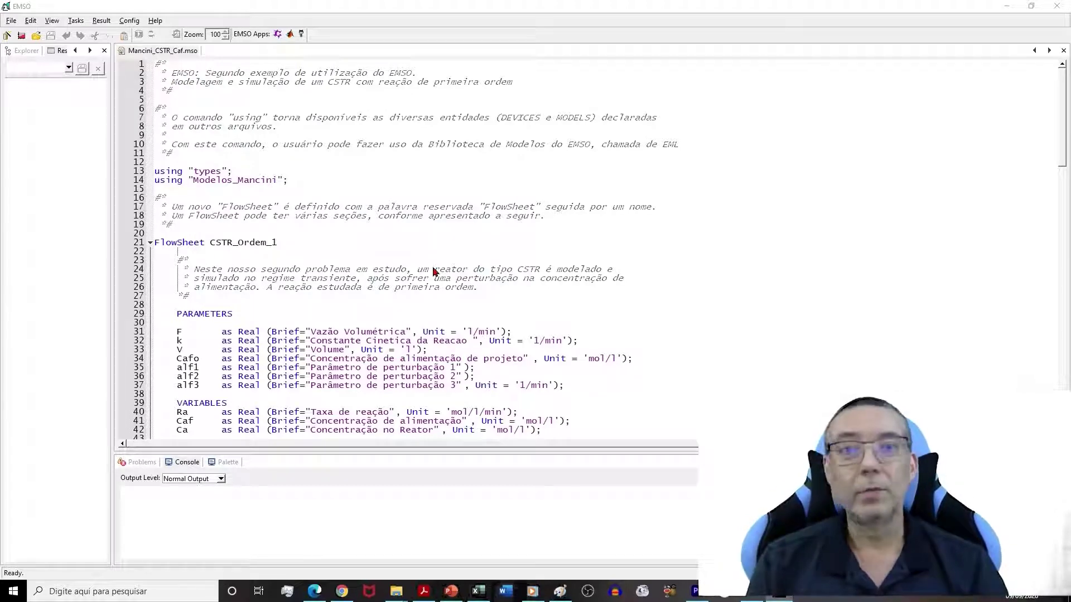
{"action": "scroll", "coordinate": [549, 361], "scroll_direction": "down", "scroll_amount": 15}
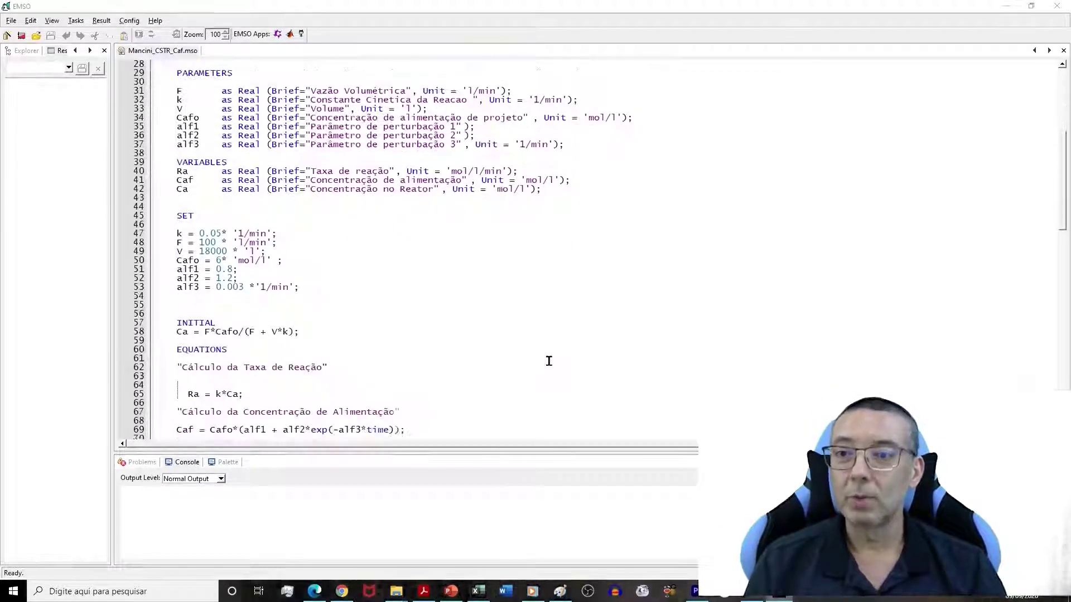
{"action": "scroll", "coordinate": [548, 361], "scroll_direction": "down", "scroll_amount": 3}
{"action": "scroll", "coordinate": [547, 360], "scroll_direction": "up", "scroll_amount": 3}
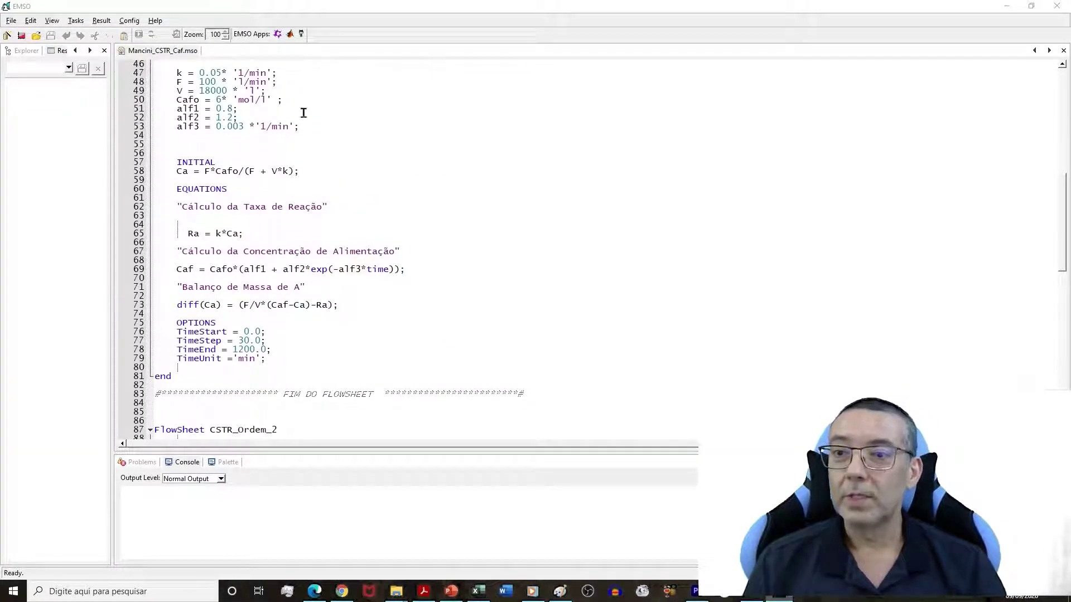
{"action": "scroll", "coordinate": [504, 202], "scroll_direction": "up", "scroll_amount": 1}
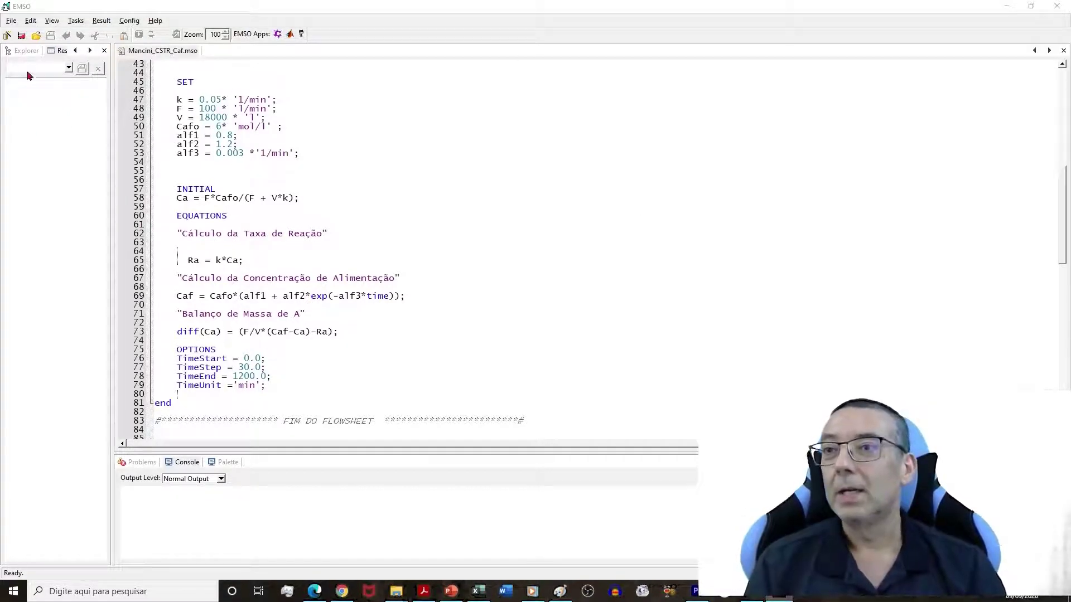
{"action": "left_click", "coordinate": [23, 51]}
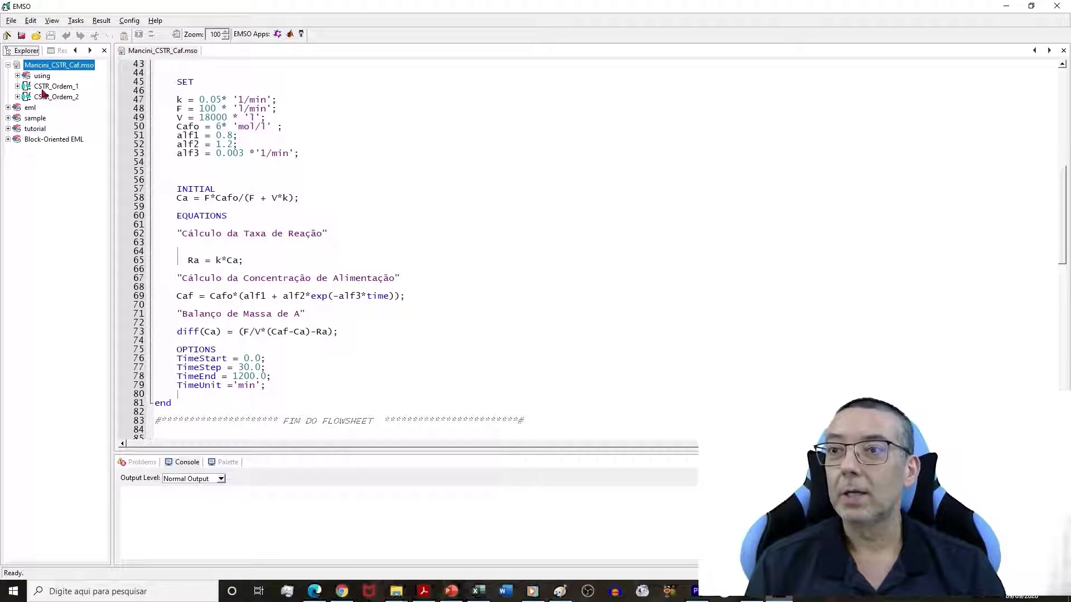
Select the CSTR_Ordem_1 flowsheet, check its consistency and run its simulation
{"action": "left_click", "coordinate": [49, 87]}
{"action": "double_click", "coordinate": [49, 87]}
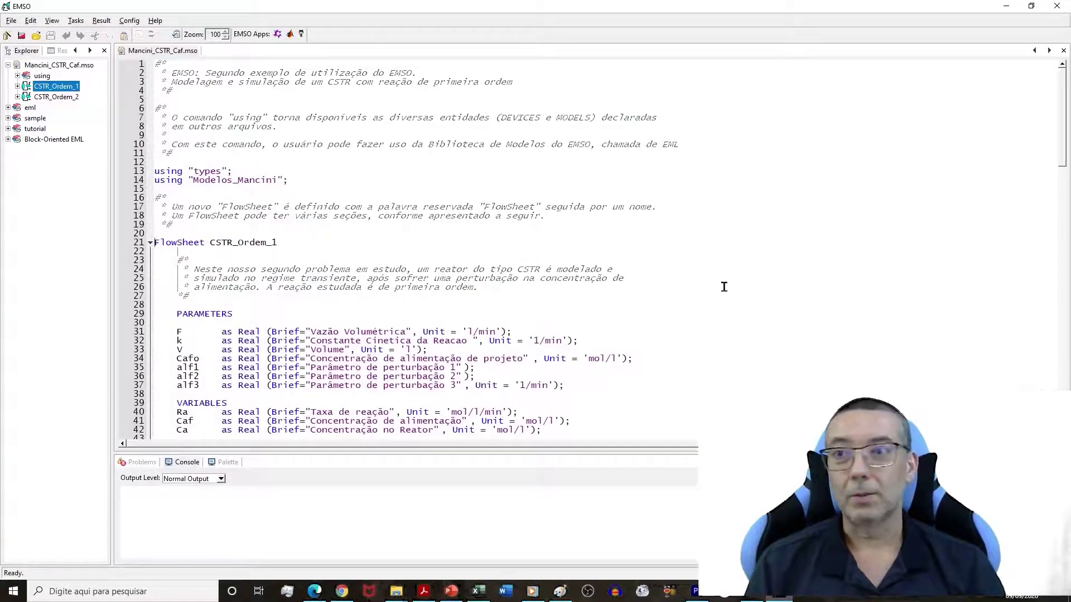
{"action": "left_click", "coordinate": [176, 35]}
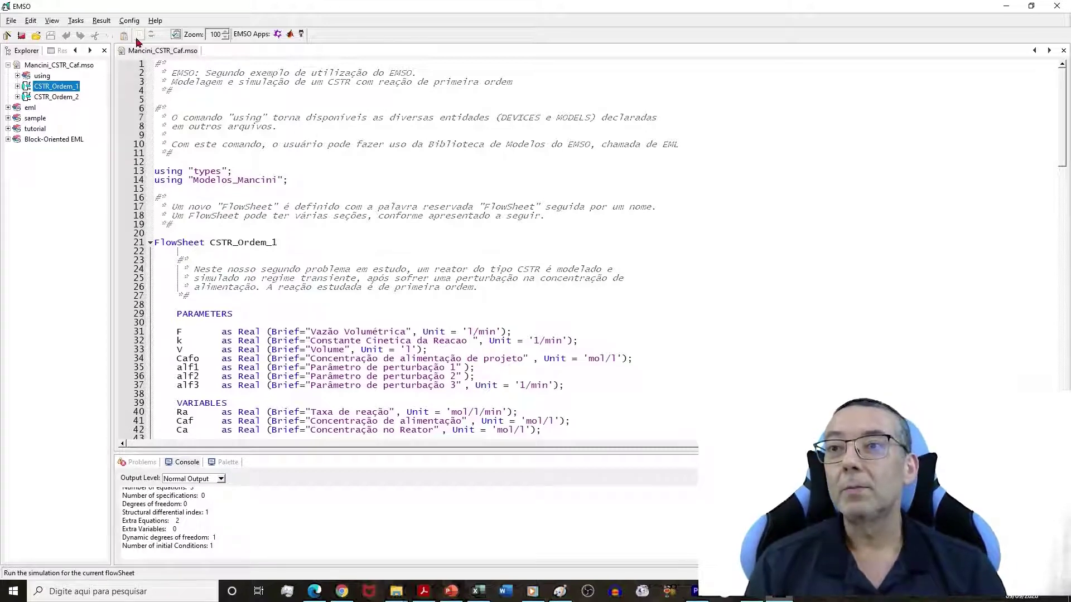
{"action": "left_click", "coordinate": [140, 36]}
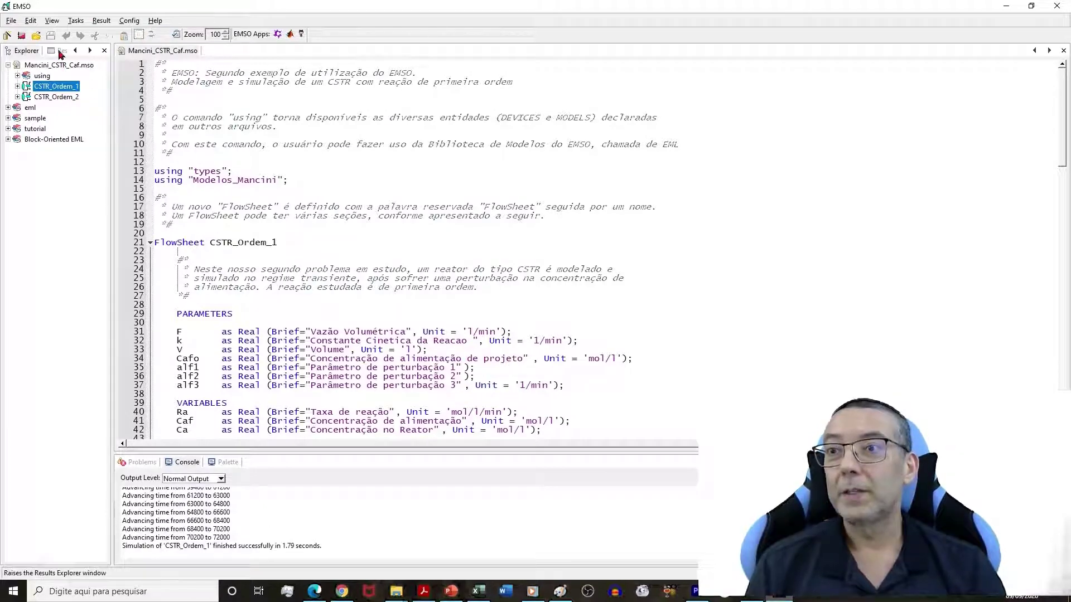
Widen the side pane, show the CSTR_Ordem_1 simulation results and plot the variable Ca in a new plot view
{"action": "left_click_drag", "start_coordinate": [112, 89], "coordinate": [135, 89]}
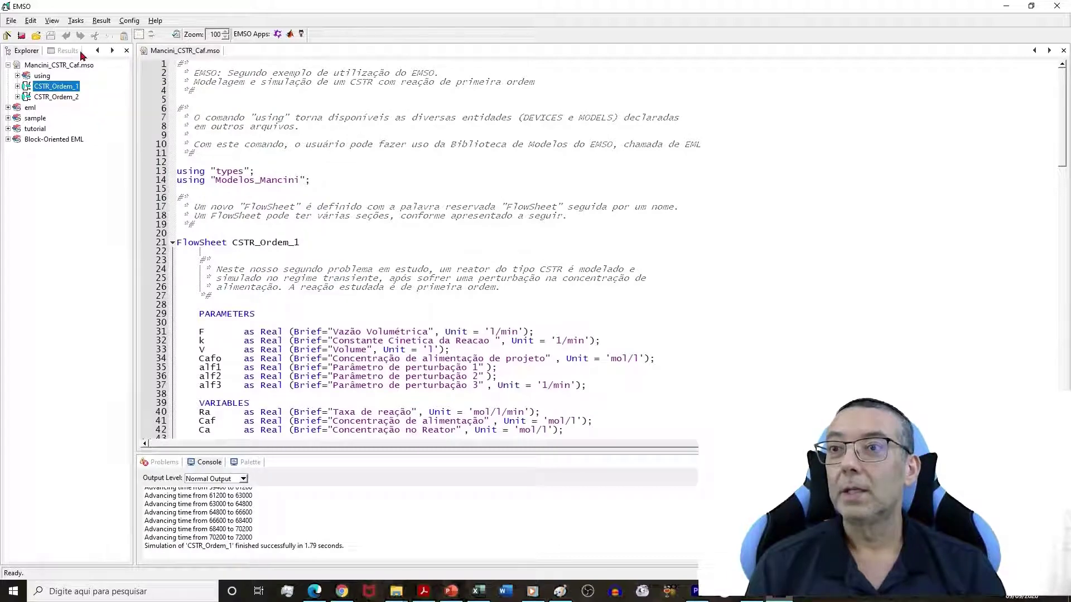
{"action": "left_click", "coordinate": [70, 51]}
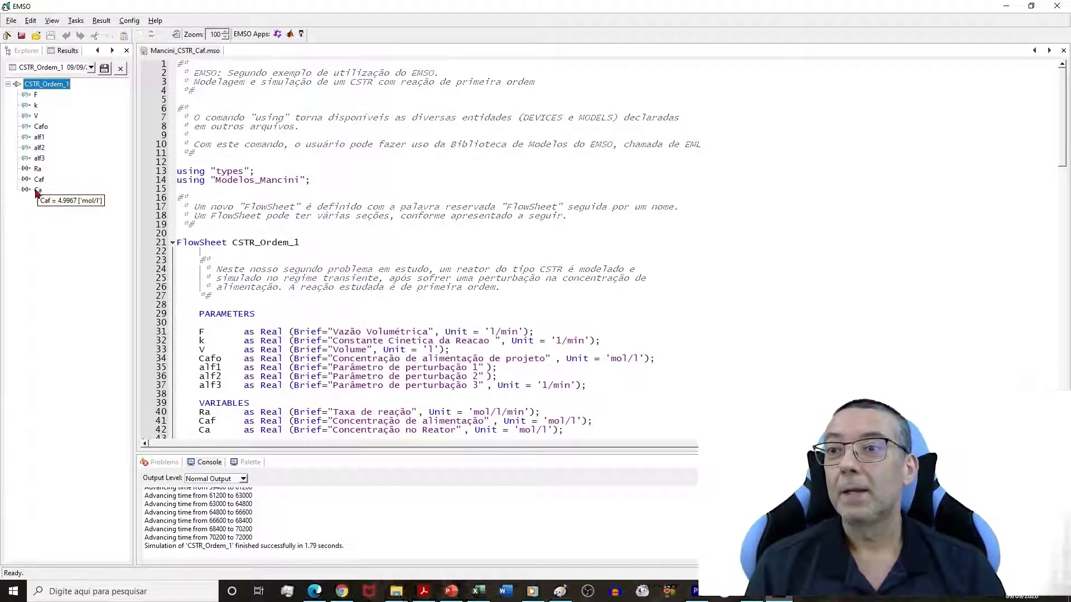
{"action": "double_click", "coordinate": [36, 190]}
{"action": "left_click", "coordinate": [47, 339]}
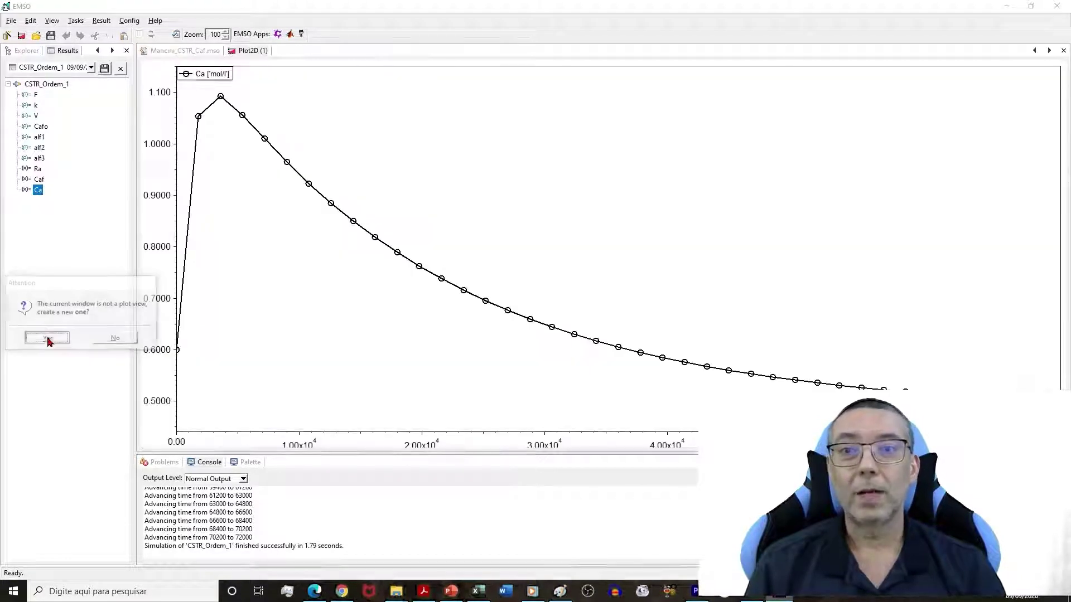